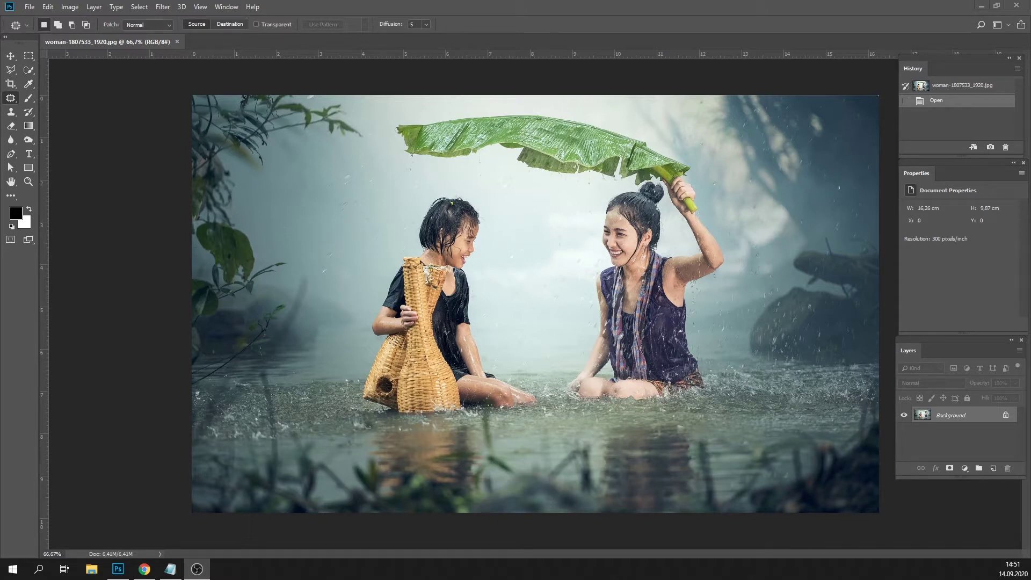
Look through the selection commands and the tool variants for marquee, lasso and quick selection.
left_click(138, 7)
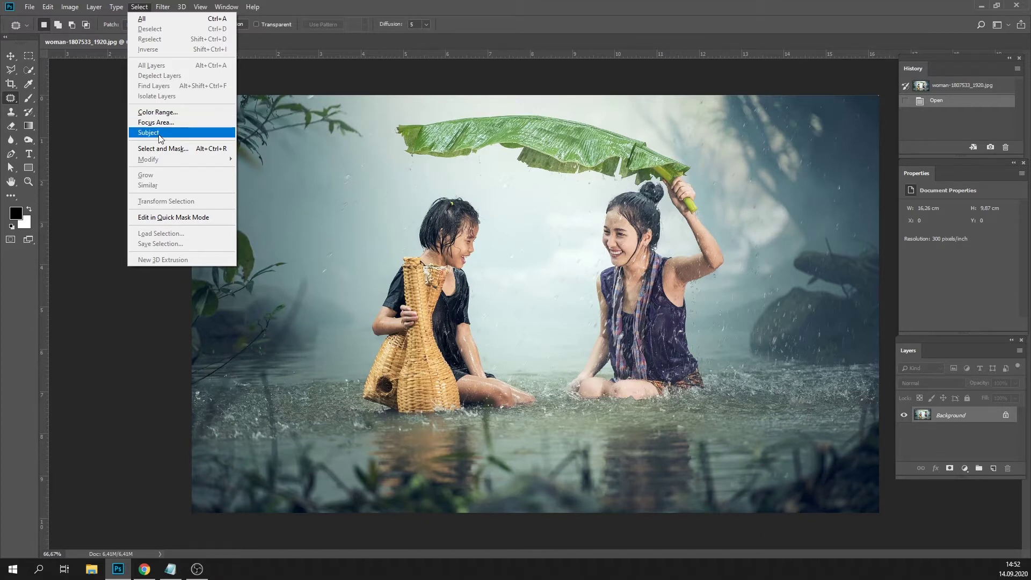
left_click(56, 106)
left_click(25, 71)
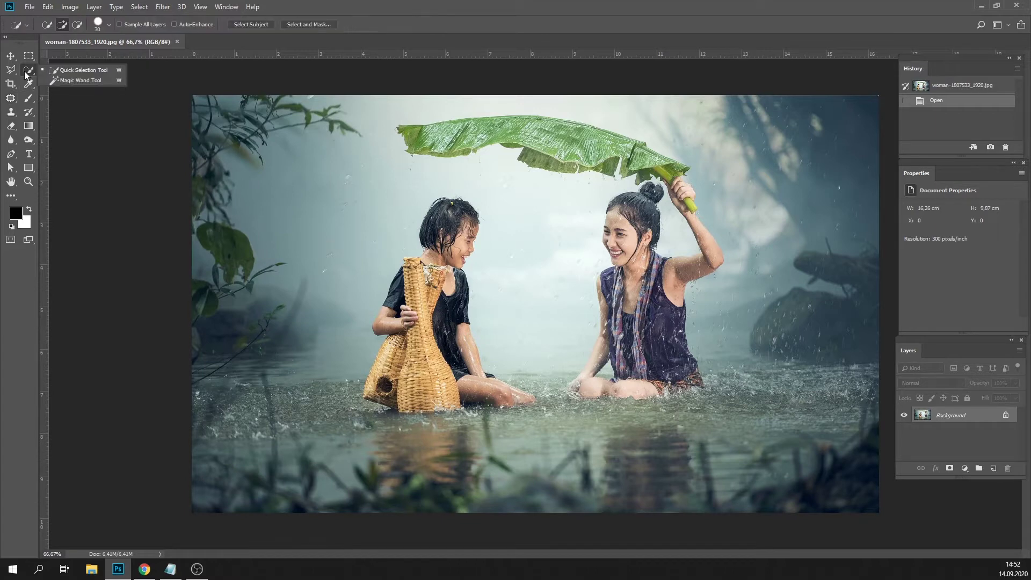
left_click(92, 72)
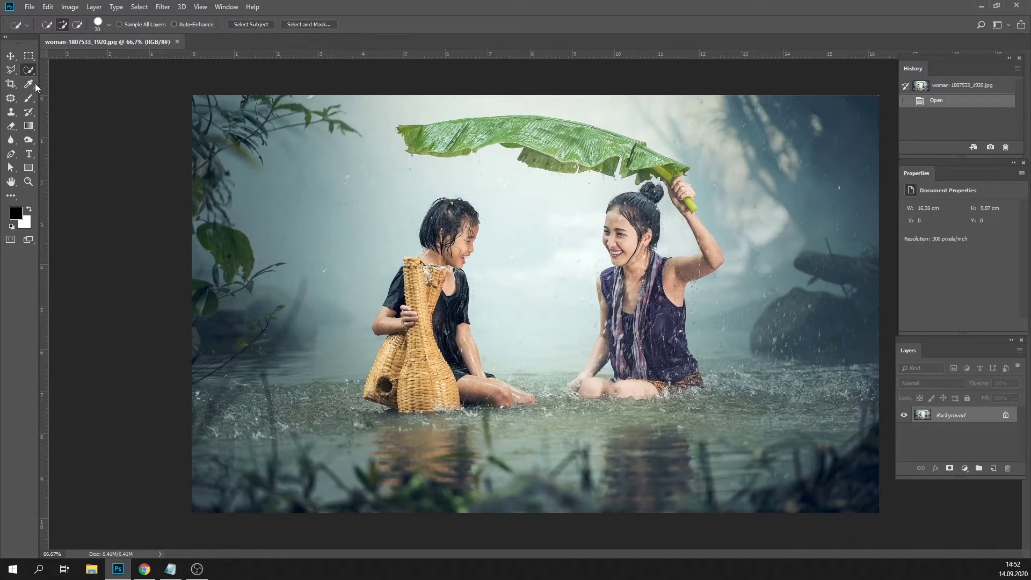
left_click(28, 57)
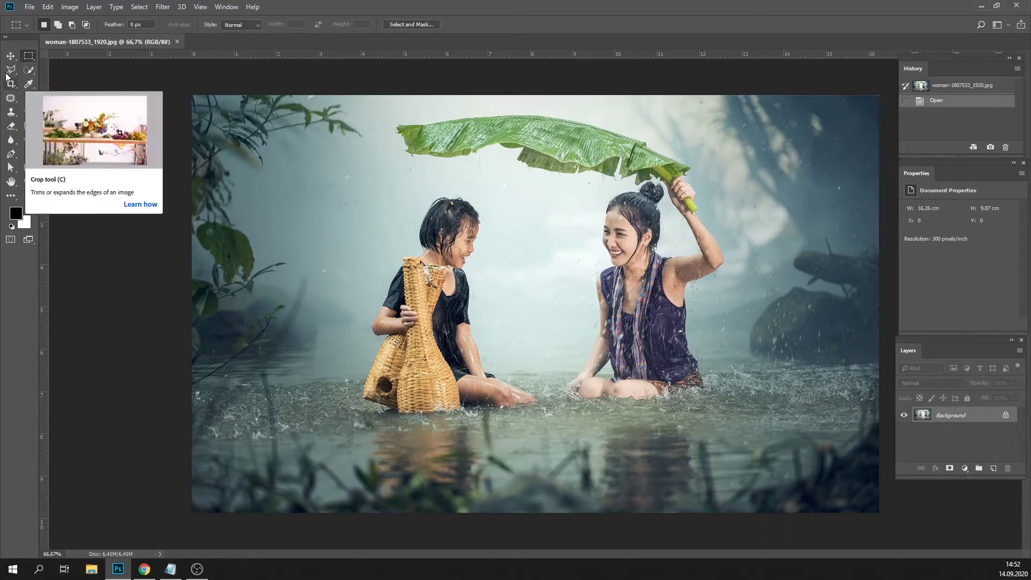
left_click(10, 71)
left_click(29, 56)
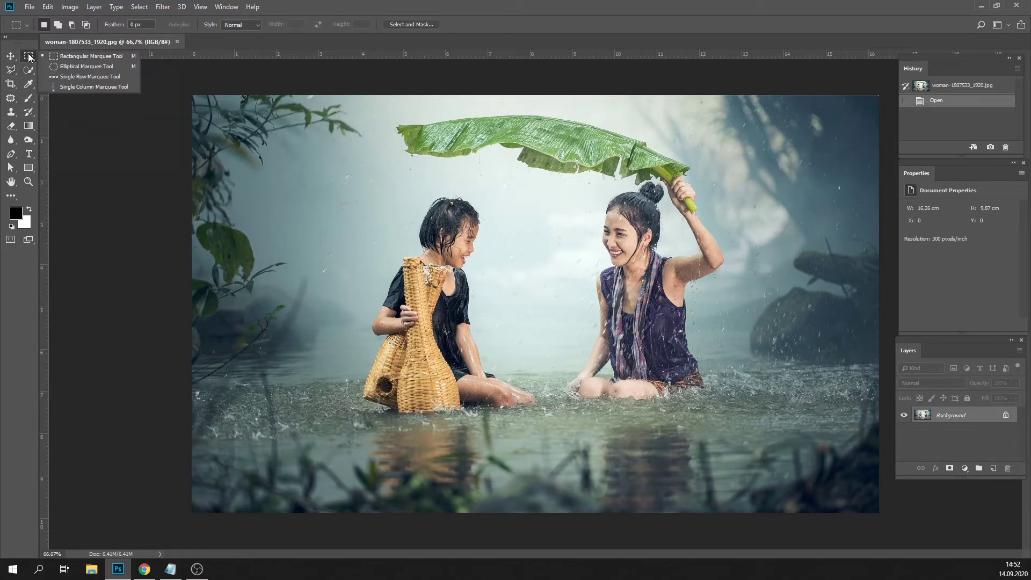
left_click(15, 69)
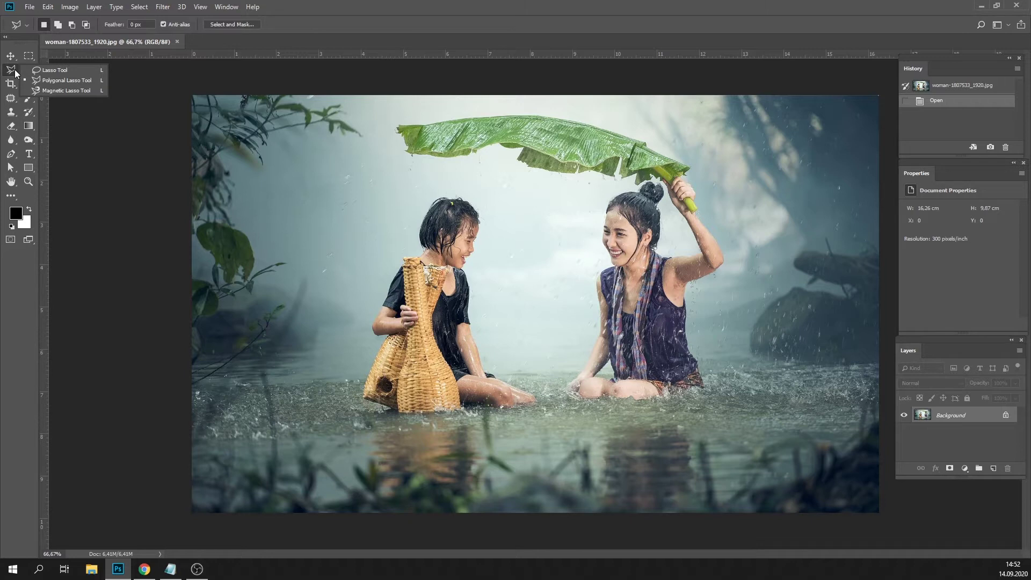
left_click(14, 69)
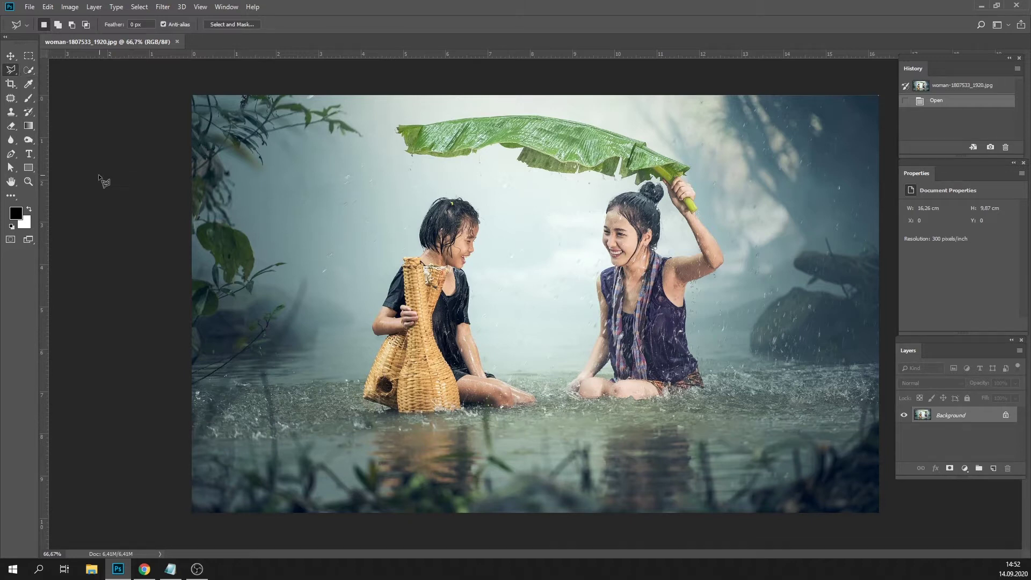
Switch to the Magic Wand tool and automatically select the subject of the woman-1807533_1920.jpg photo.
left_click(28, 70)
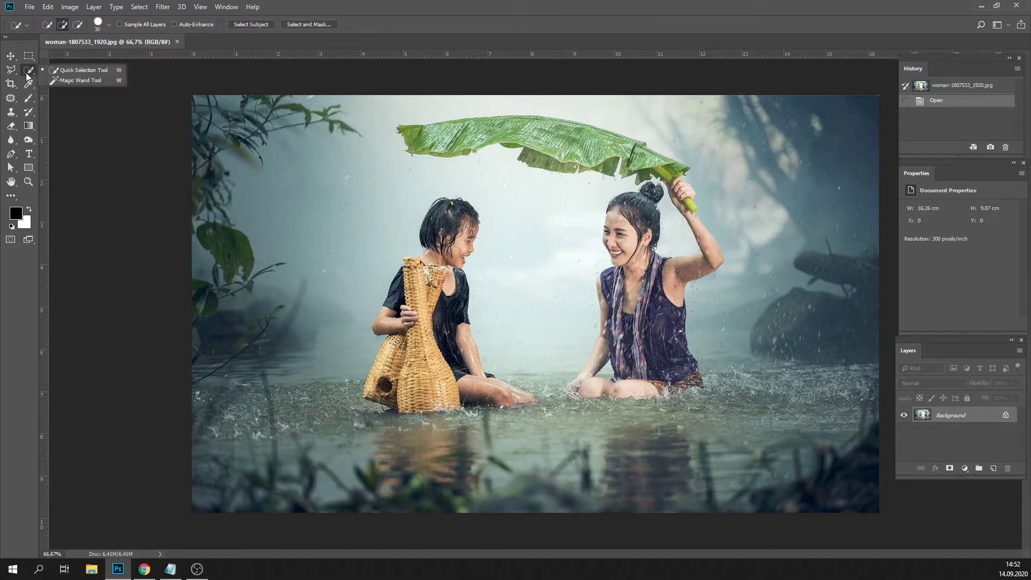
left_click(69, 83)
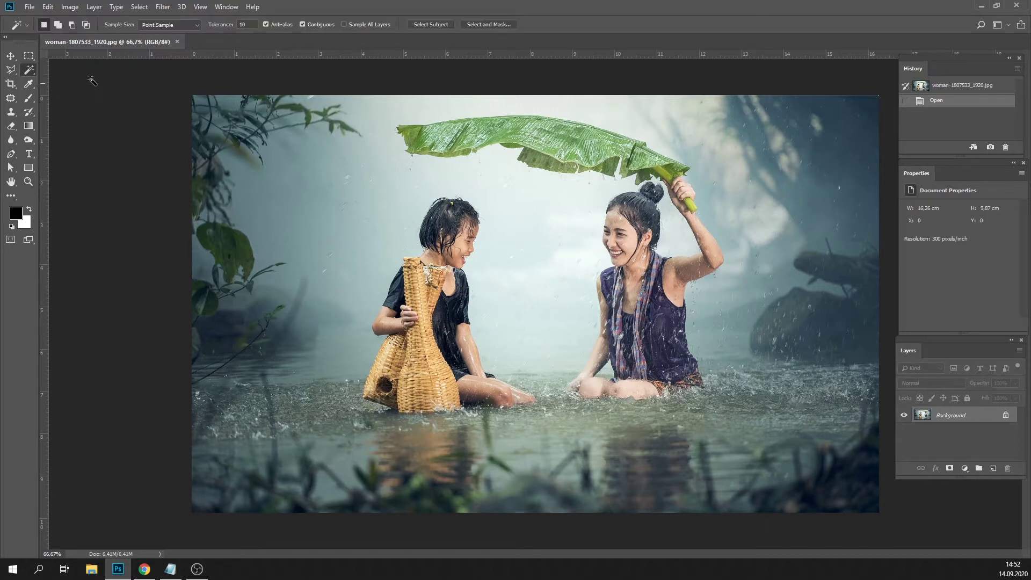
left_click(137, 7)
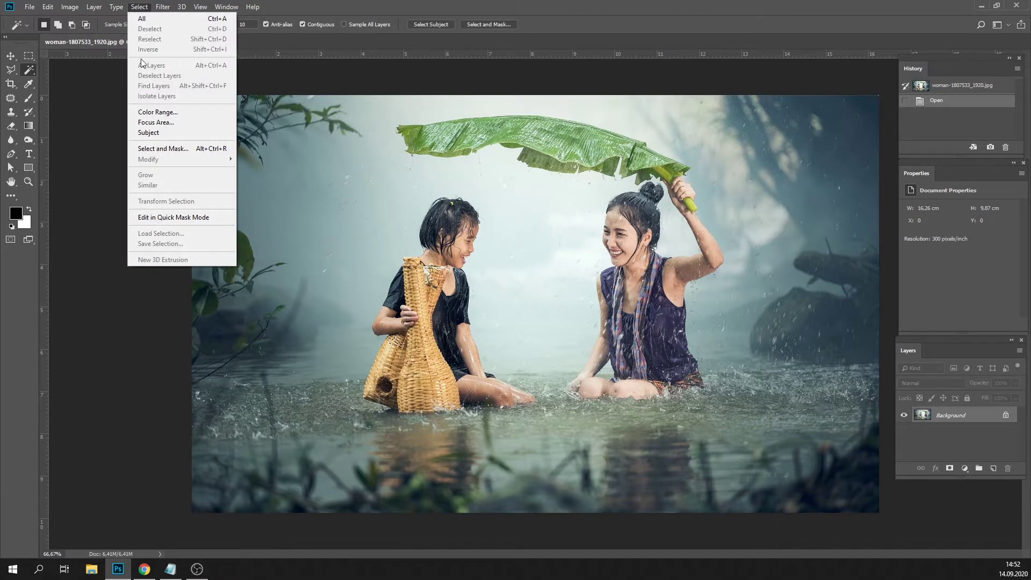
left_click(157, 133)
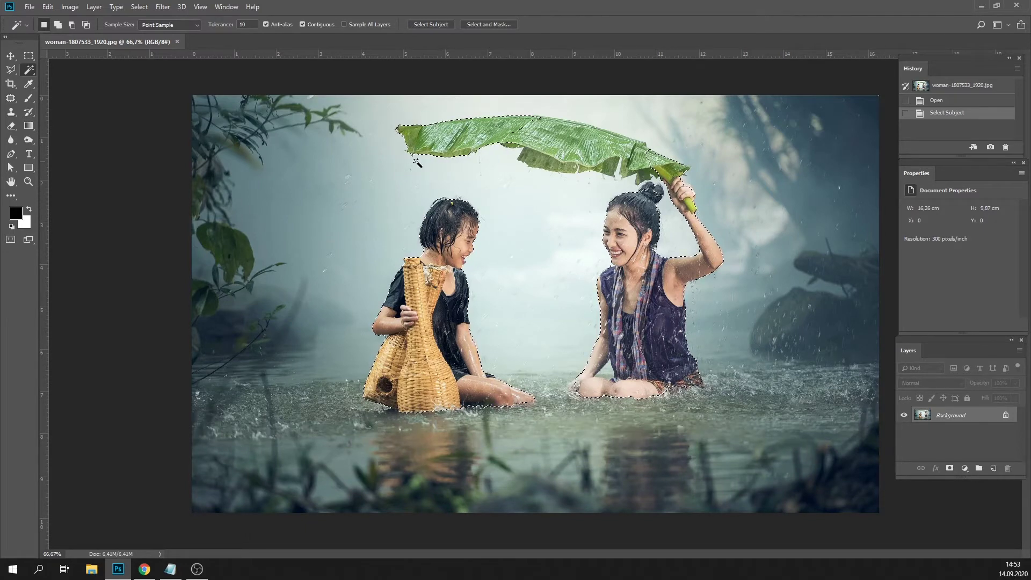
Open the eagle-5223559_1920 image and automatically select its subject.
left_click(30, 7)
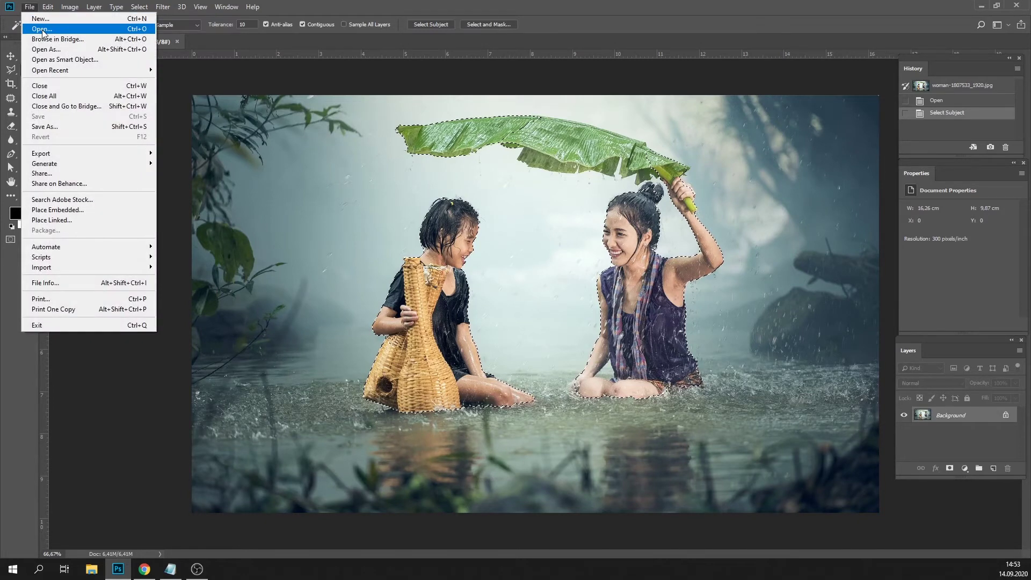
left_click(42, 29)
left_click(338, 250)
double_click(337, 248)
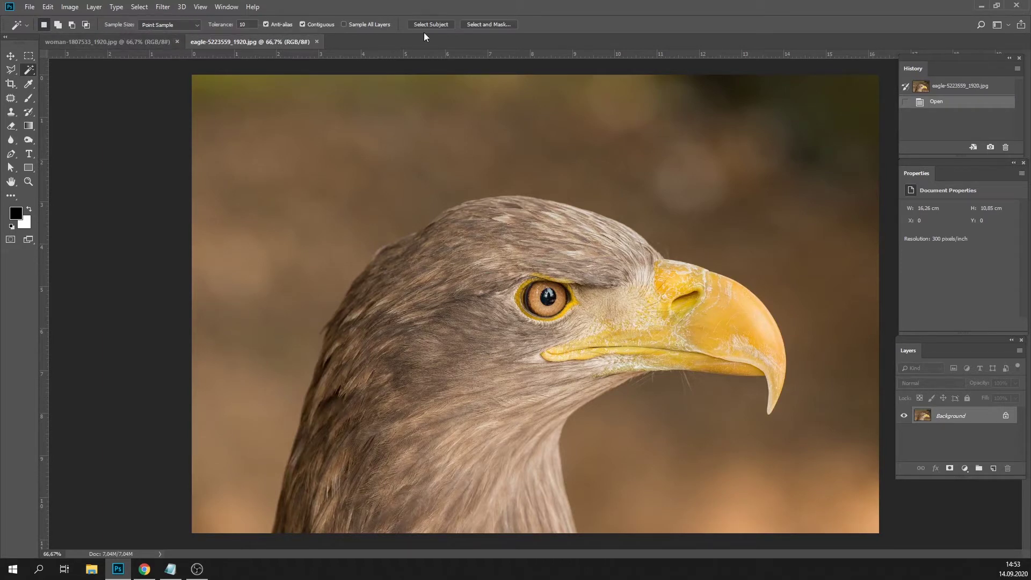
left_click(139, 7)
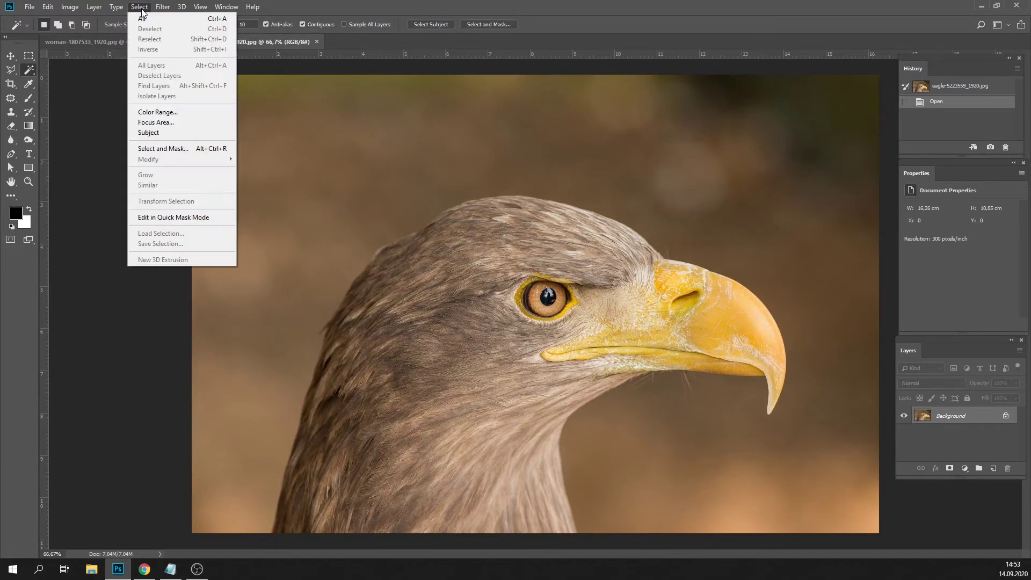
left_click(162, 134)
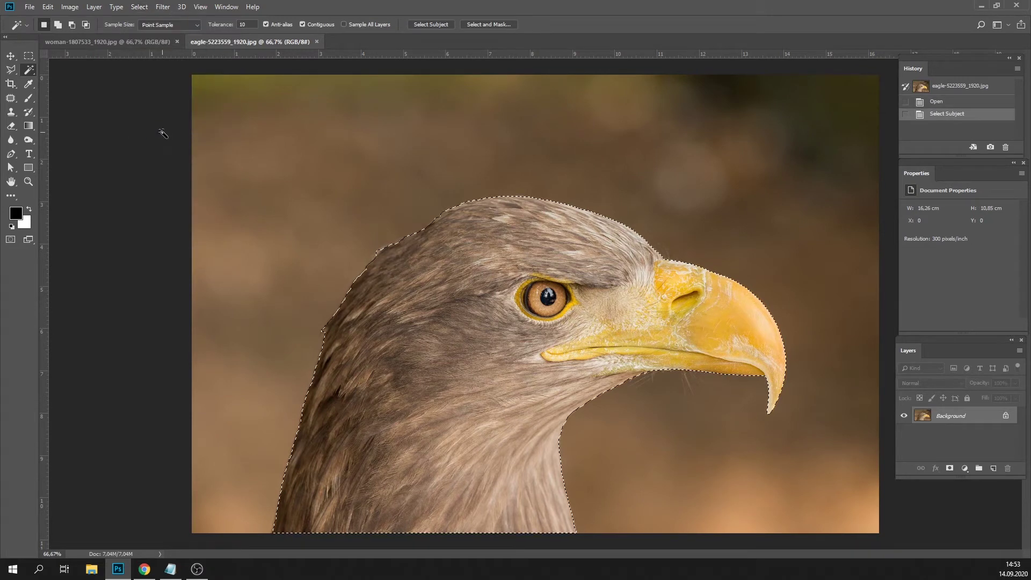
Open the cat-3038243_1920 image and automatically select the cat as its subject.
left_click(30, 6)
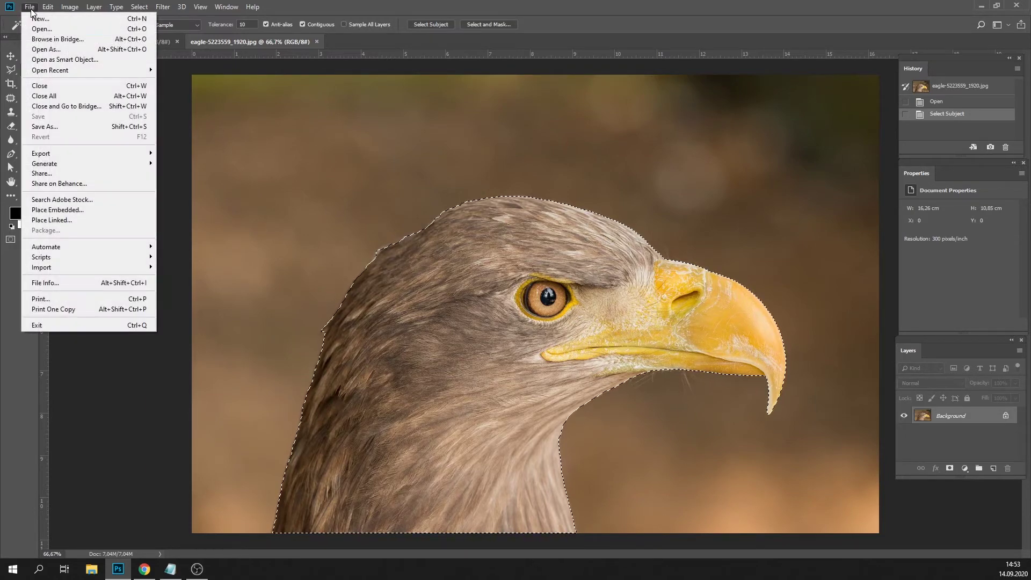
left_click(43, 31)
double_click(212, 257)
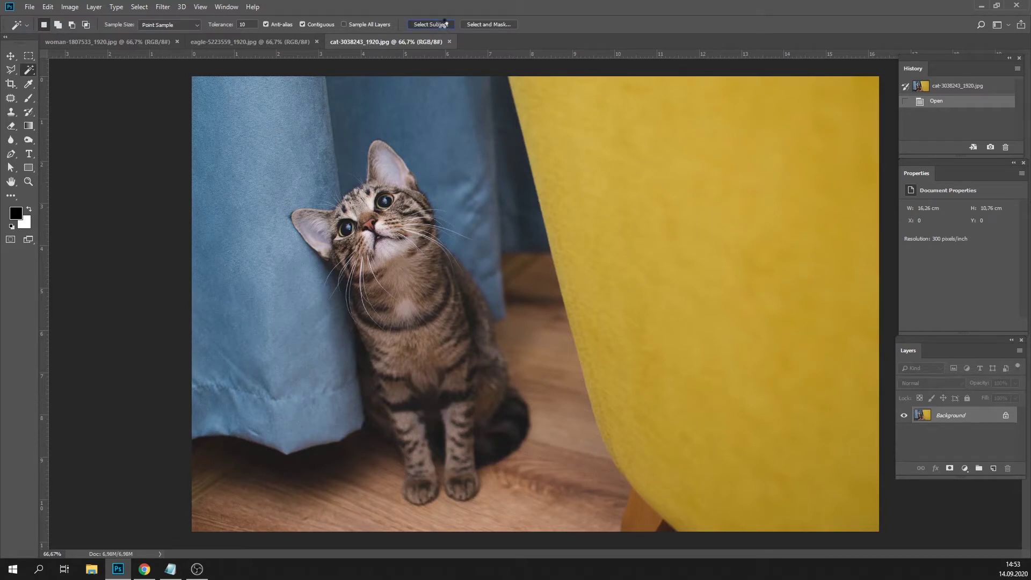
left_click(442, 24)
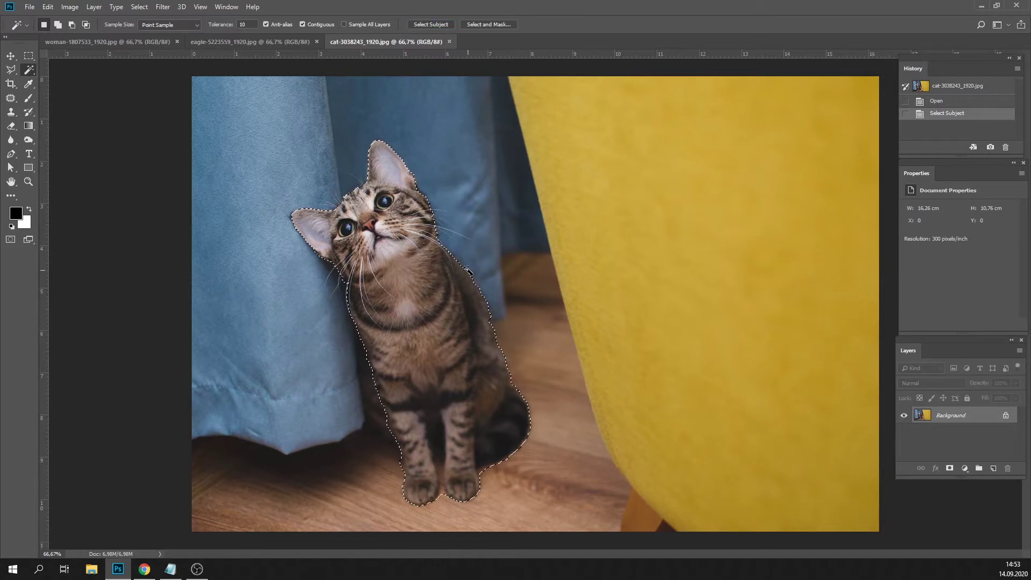
left_click(29, 7)
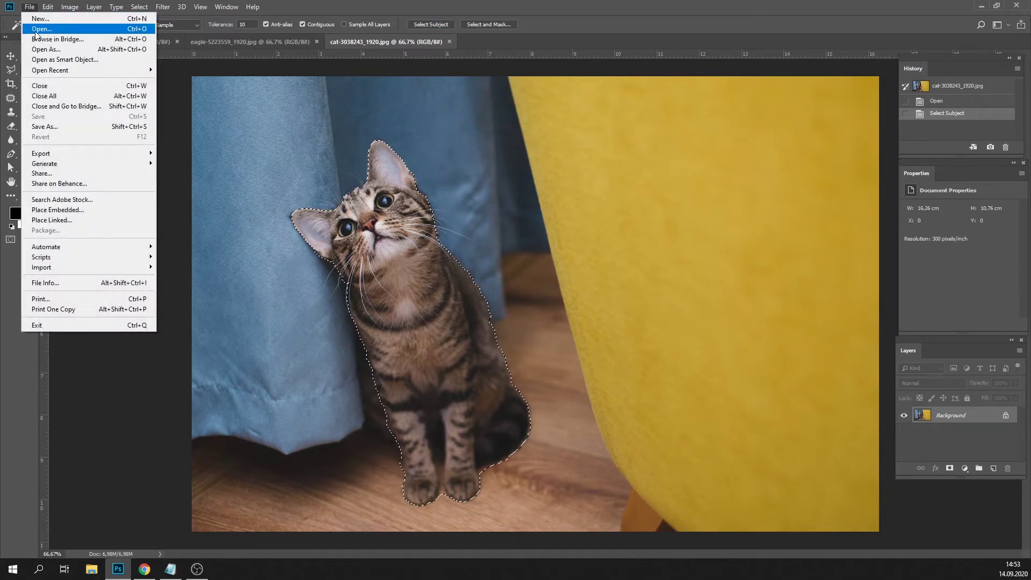
left_click(37, 30)
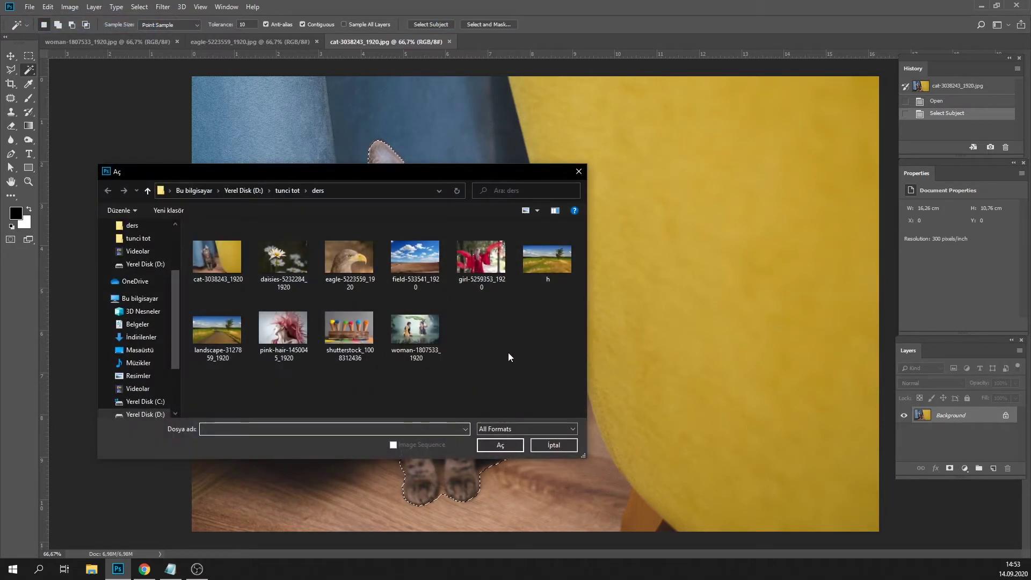
double_click(350, 324)
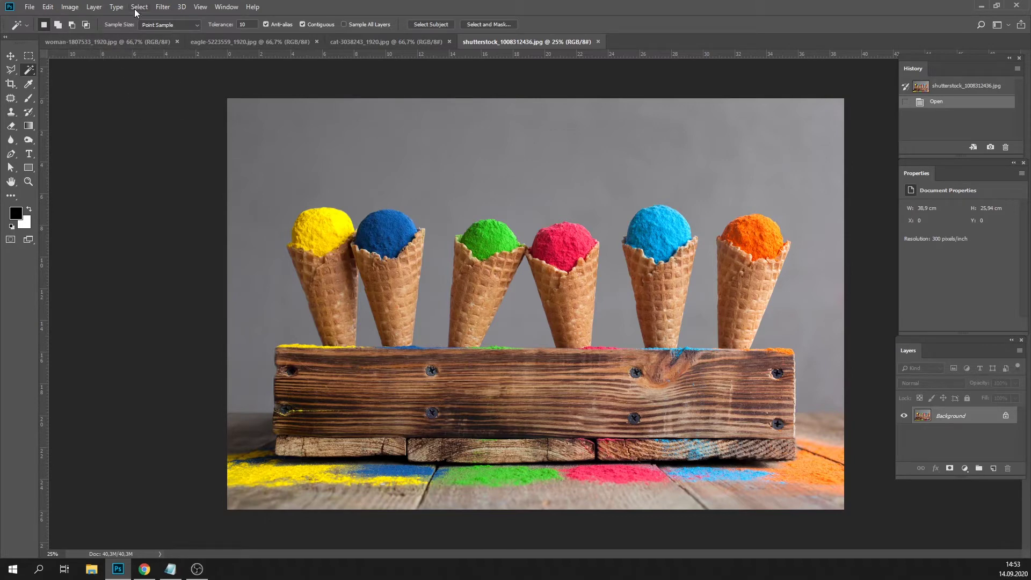
left_click(163, 7)
left_click(437, 24)
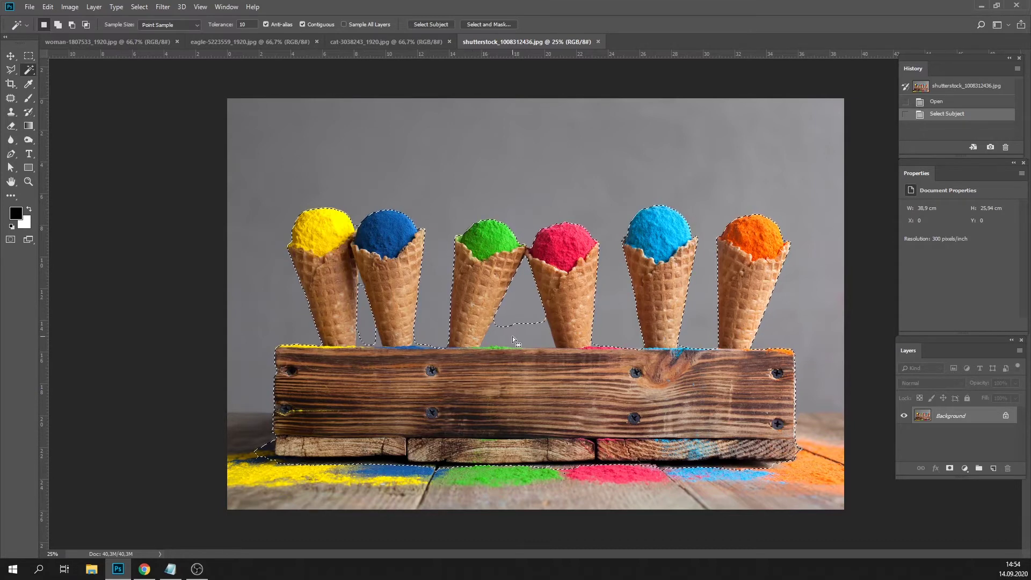
Close the shutterstock, cat and eagle images, leaving only the woman-1807533_1920.jpg photo open.
left_click(598, 41)
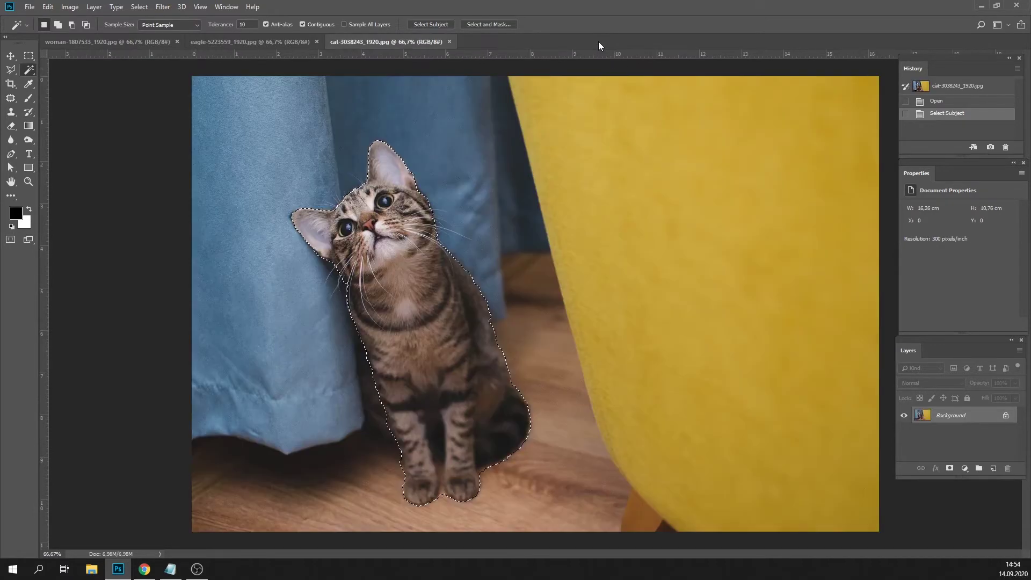
left_click(450, 41)
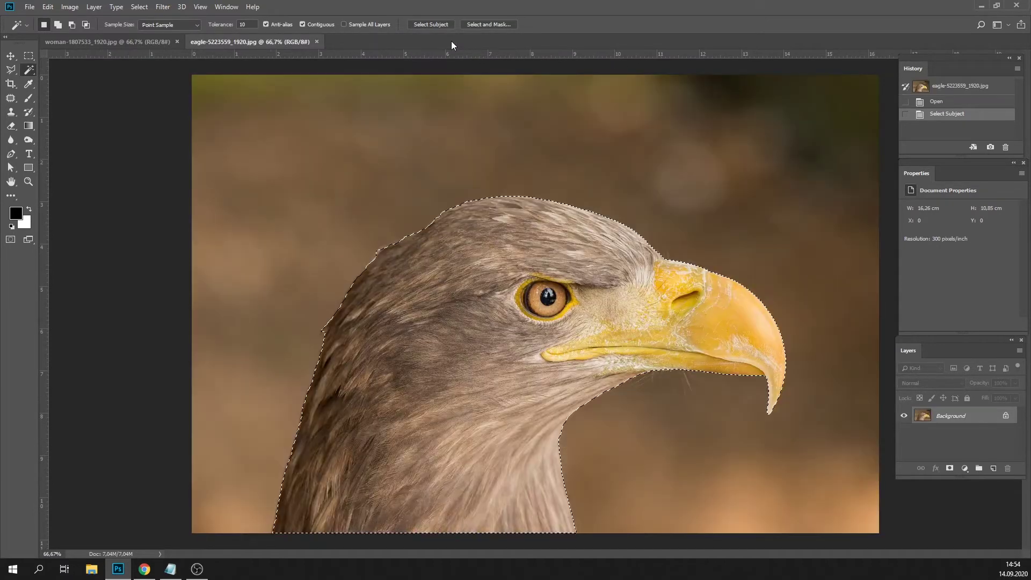
left_click(315, 41)
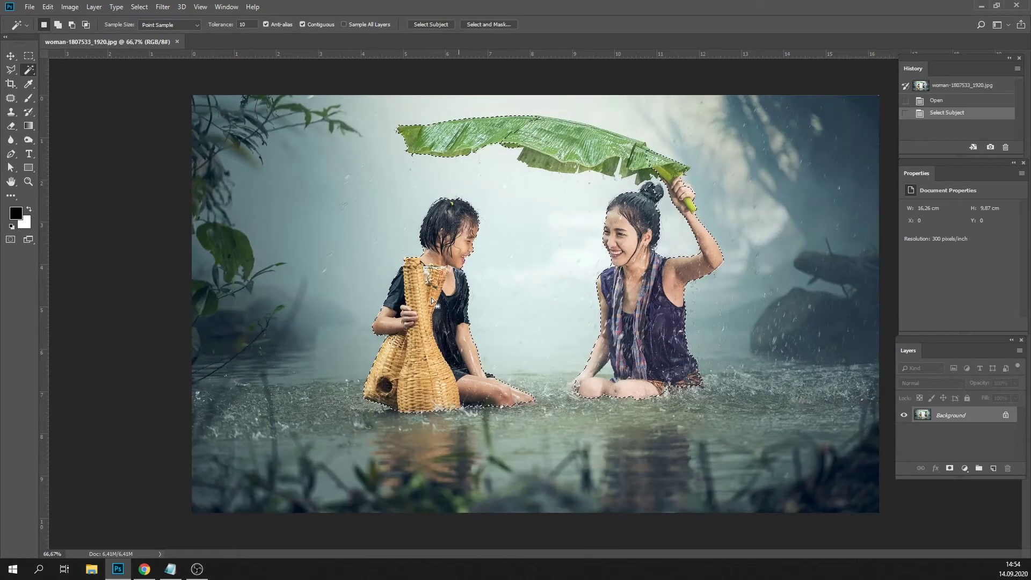
Add the missing underside of the banana leaf to the selection with the Polygonal Lasso, outlining it from above the woman's hair.
key("z")
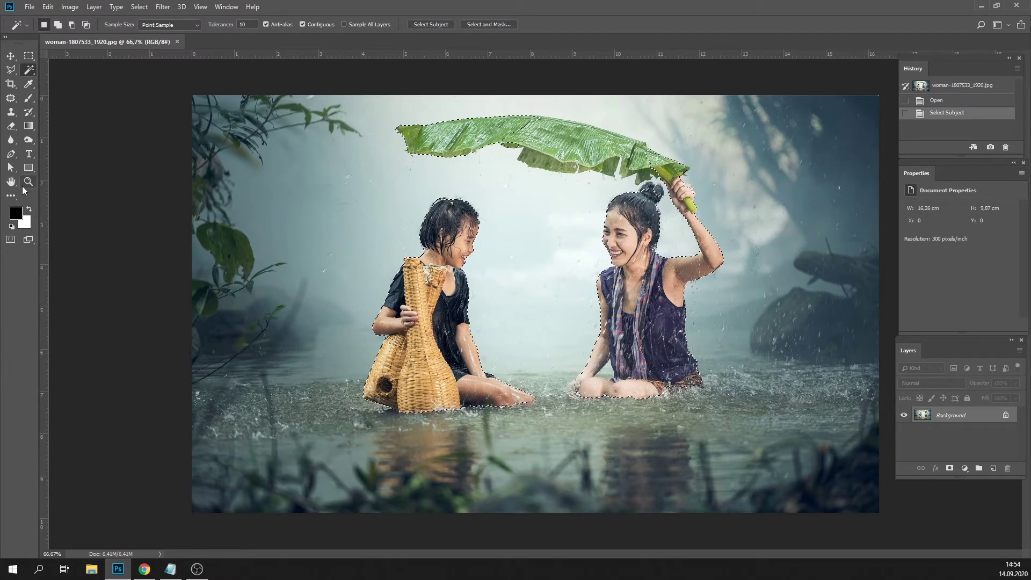
left_click_drag(704, 155, 737, 141)
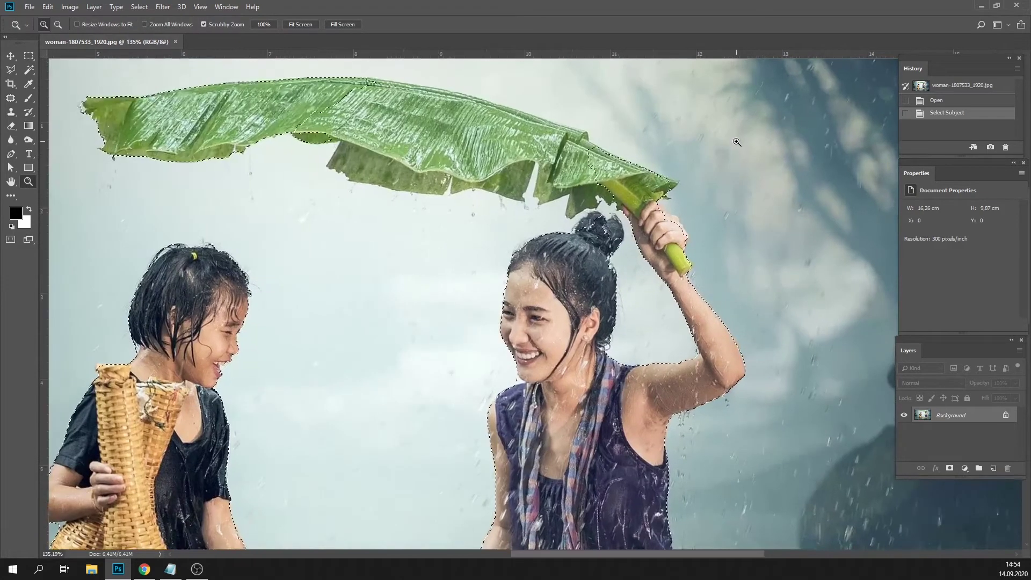
left_click(10, 70)
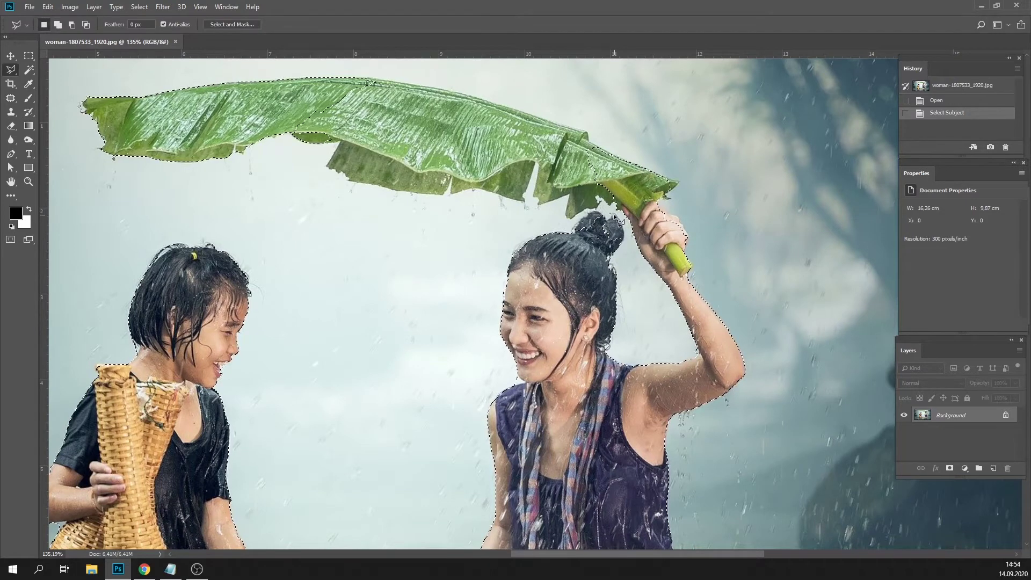
key("shift")
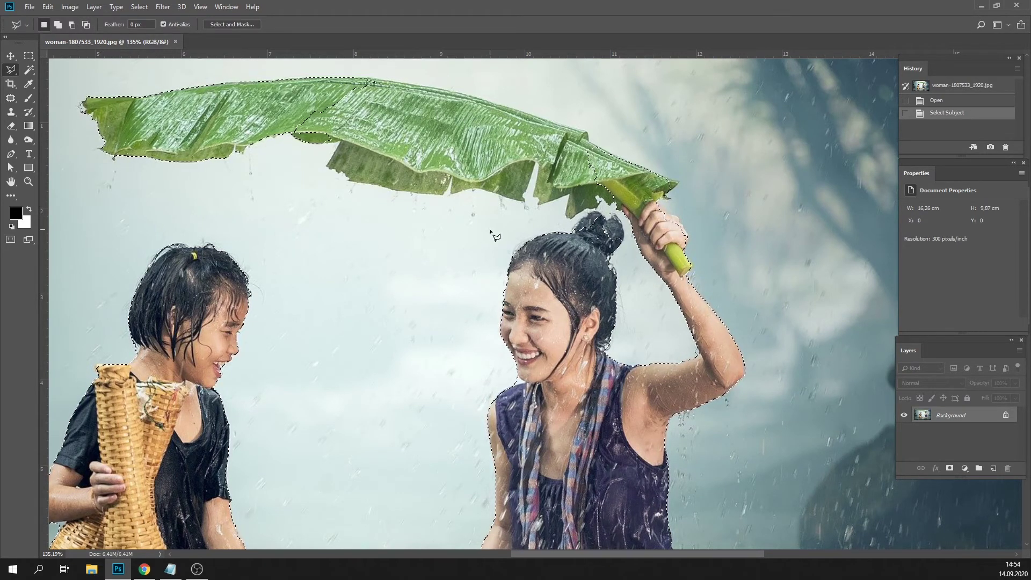
key("shift")
mouse_move(540, 215)
left_mouse_down()
mouse_move(490, 224)
mouse_move(561, 209)
mouse_move(559, 220)
mouse_move(360, 199)
mouse_move(286, 185)
mouse_move(283, 164)
left_mouse_up()
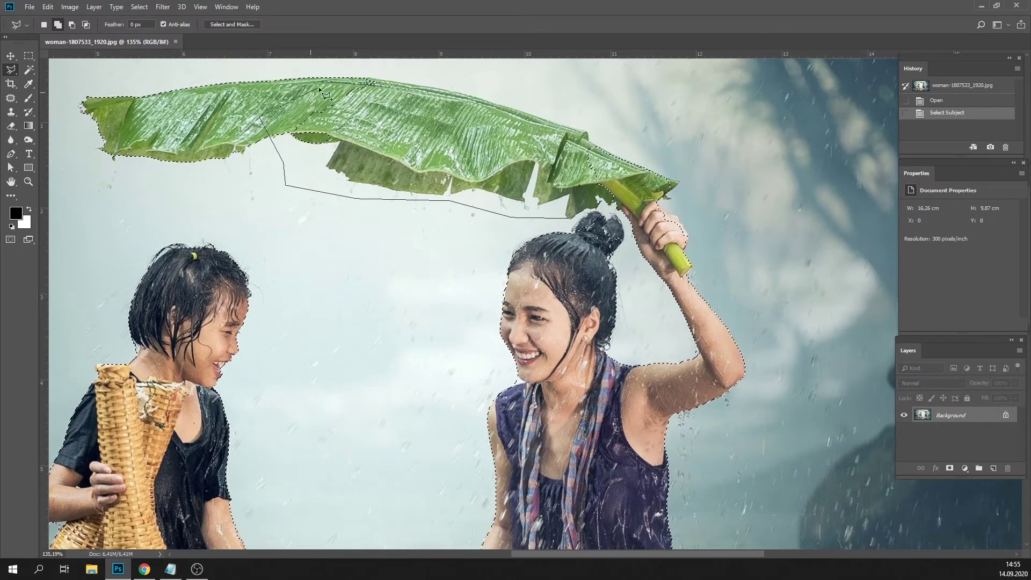
mouse_move(319, 88)
left_mouse_down()
mouse_move(366, 80)
mouse_move(472, 102)
mouse_move(462, 90)
mouse_move(357, 80)
mouse_move(620, 142)
mouse_move(591, 129)
mouse_move(617, 154)
mouse_move(623, 203)
mouse_move(581, 214)
mouse_move(605, 220)
left_mouse_up()
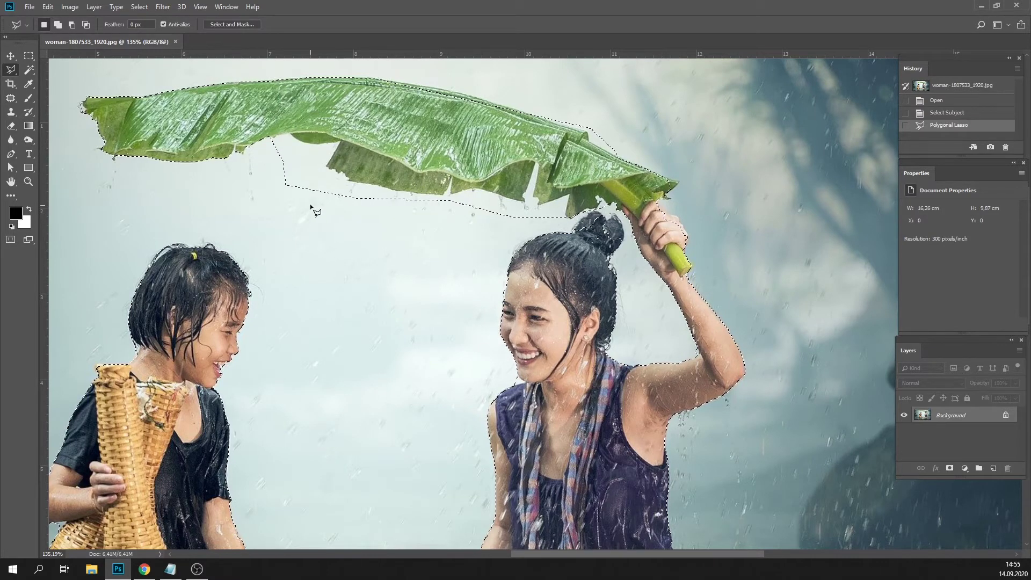
Add the area around the woman's lower hand and knee at the waterline to the selection with the Polygonal Lasso.
key("h")
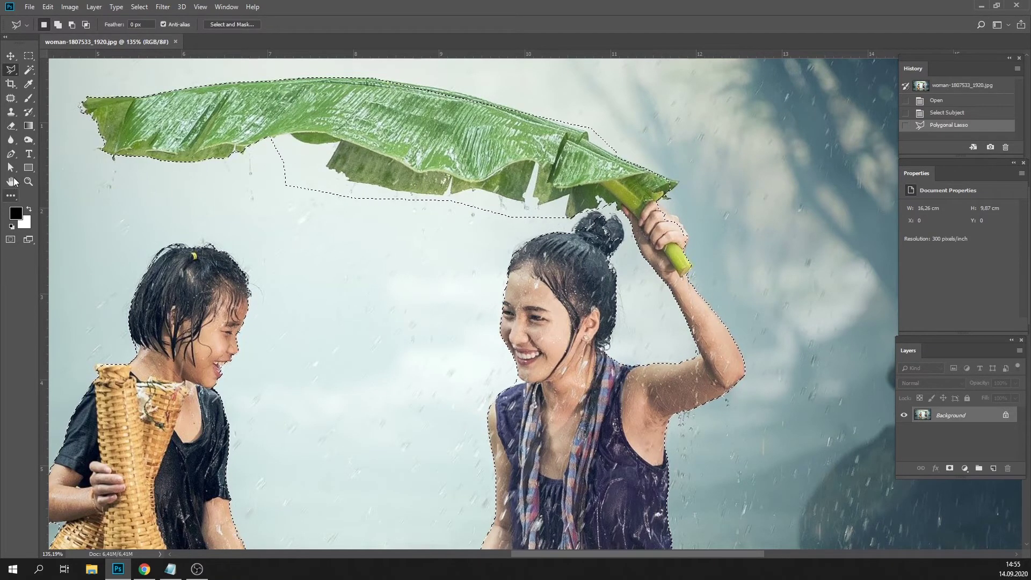
mouse_move(387, 341)
left_mouse_down()
mouse_move(433, 334)
mouse_move(564, 272)
left_mouse_up()
left_click_drag(414, 368, 310, 246)
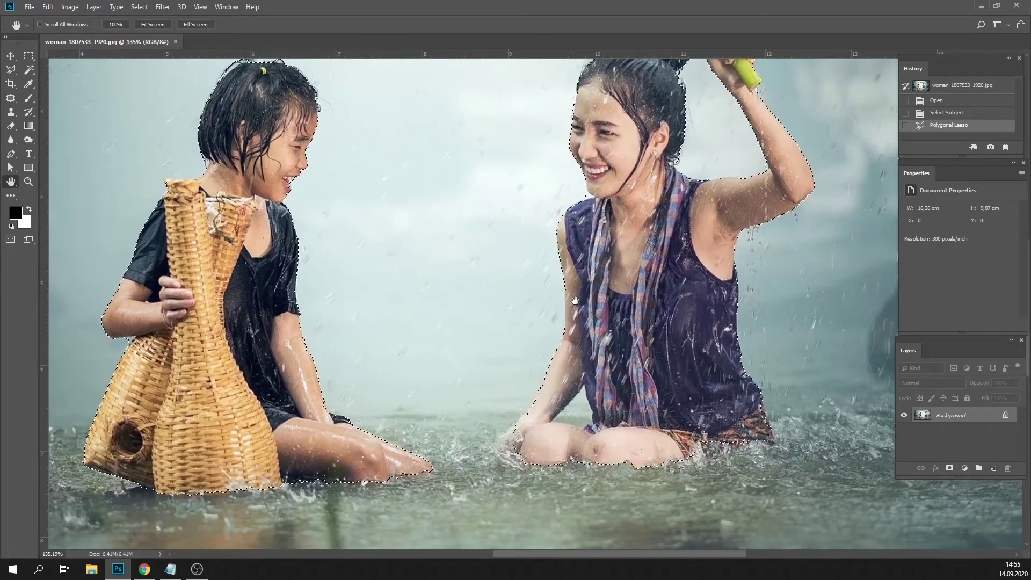
left_click(11, 69)
left_click(525, 416)
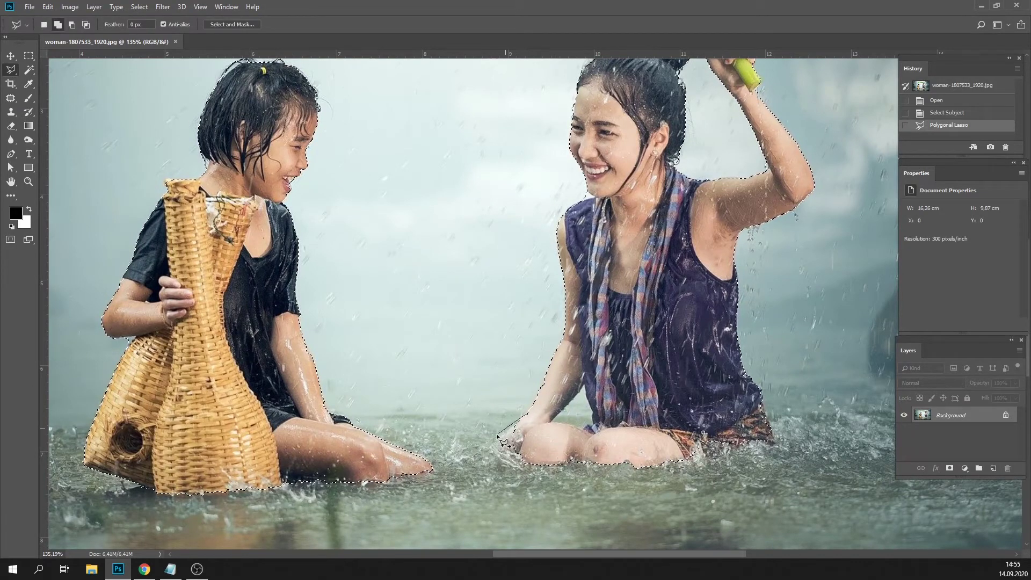
left_click(491, 449)
left_click(531, 467)
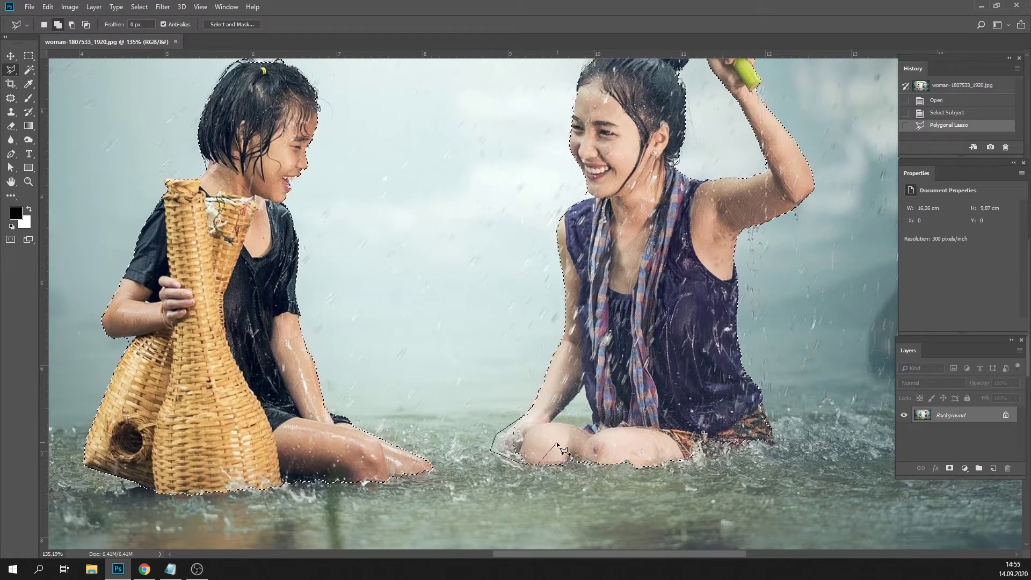
double_click(565, 447)
Add the lower edge of the woman's patterned skirt at the waterline to the selection with the Polygonal Lasso.
left_click(660, 460)
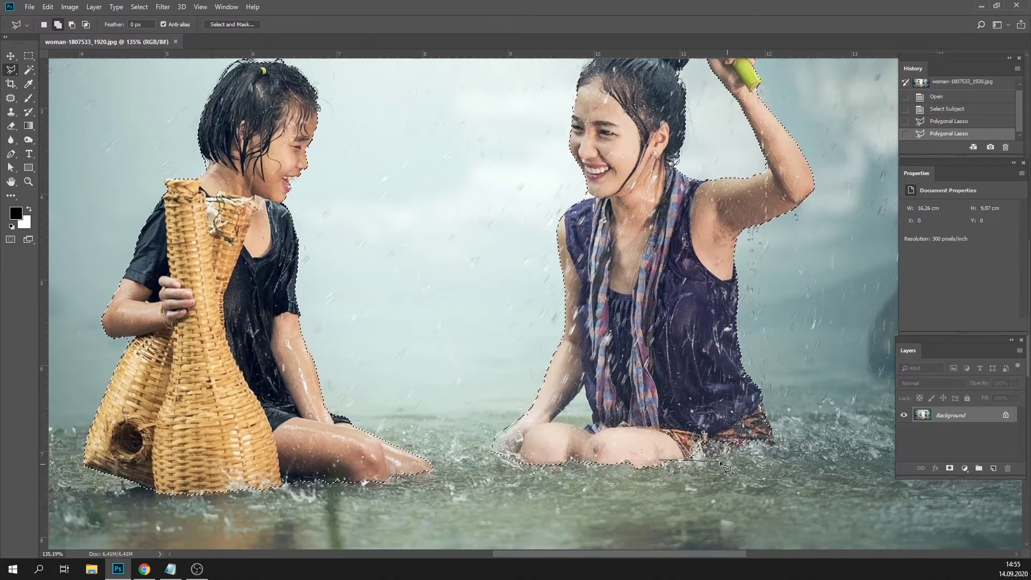
left_click(769, 458)
left_click(769, 441)
left_click(748, 415)
double_click(676, 407)
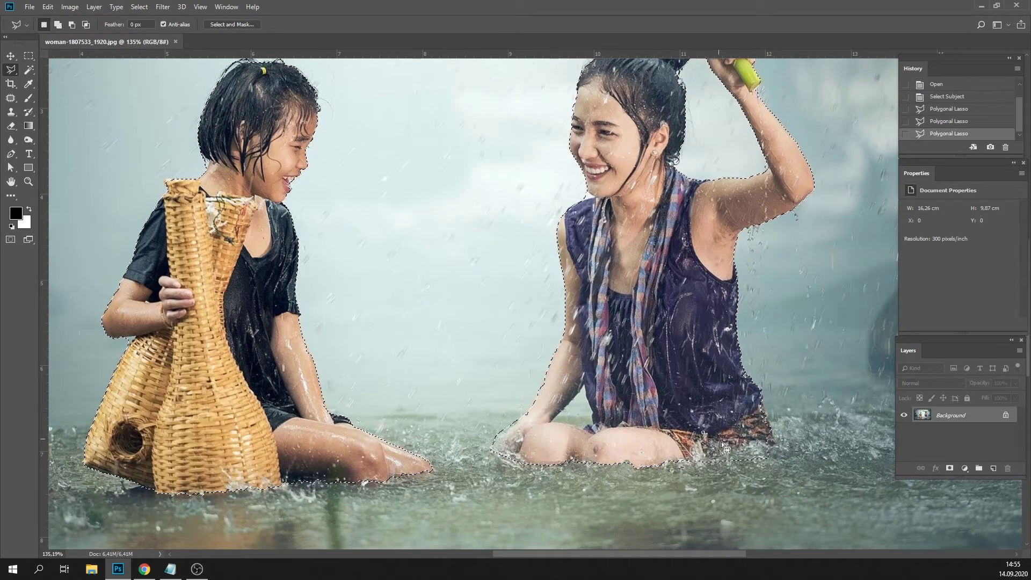
key("z")
left_click_drag(496, 235, 683, 322)
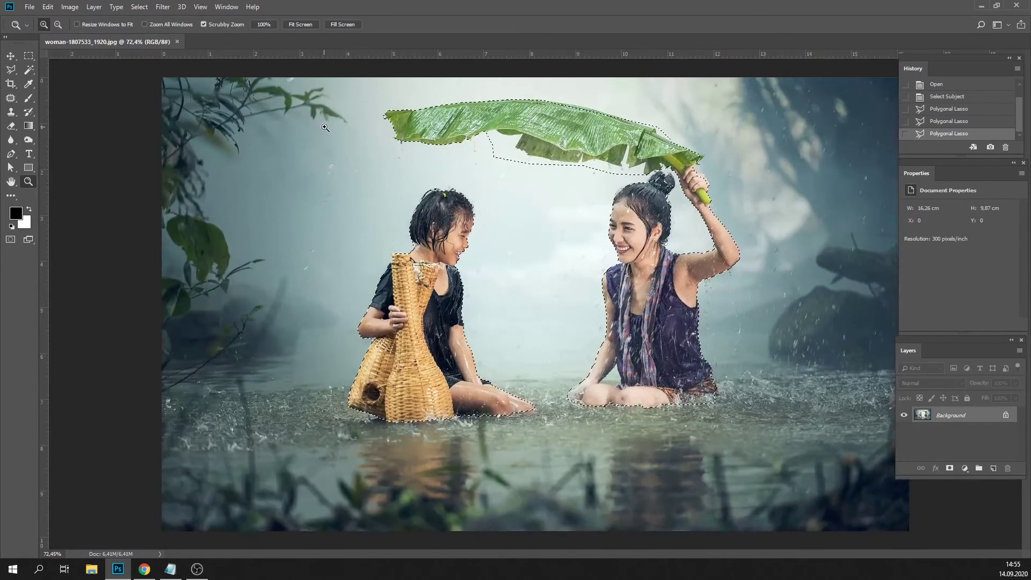
left_click(28, 70)
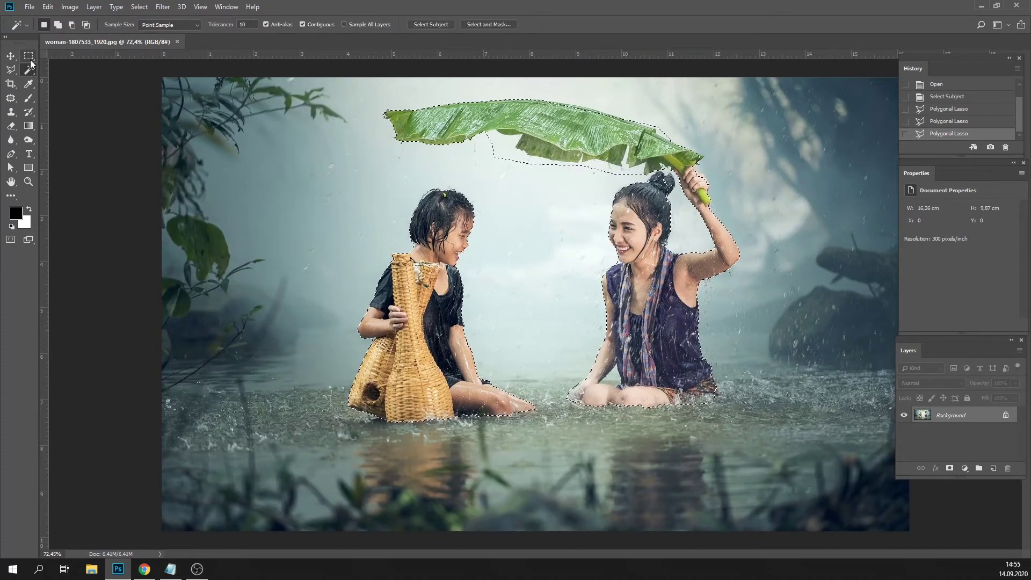
key("m")
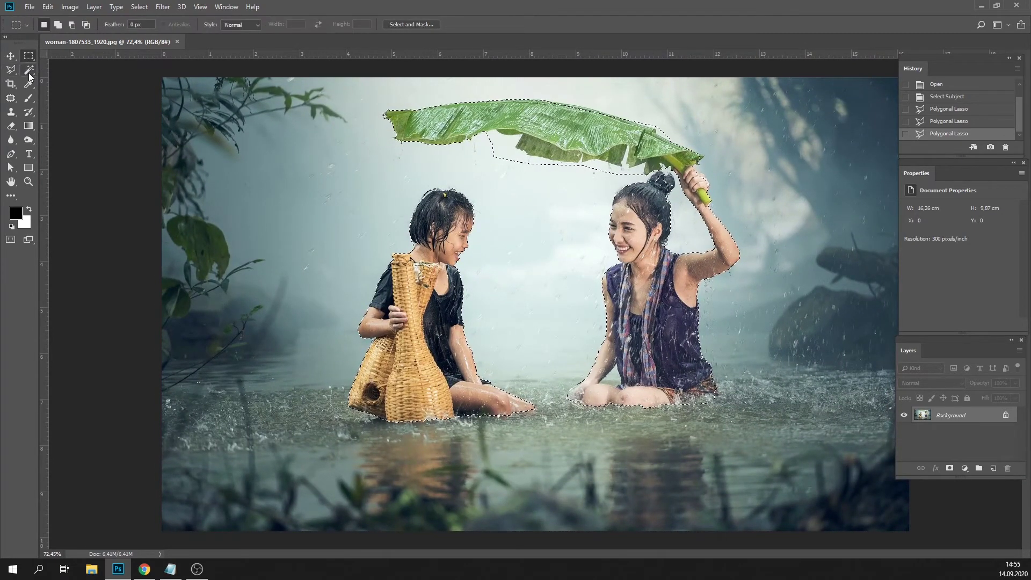
left_click(11, 70)
left_click(29, 70)
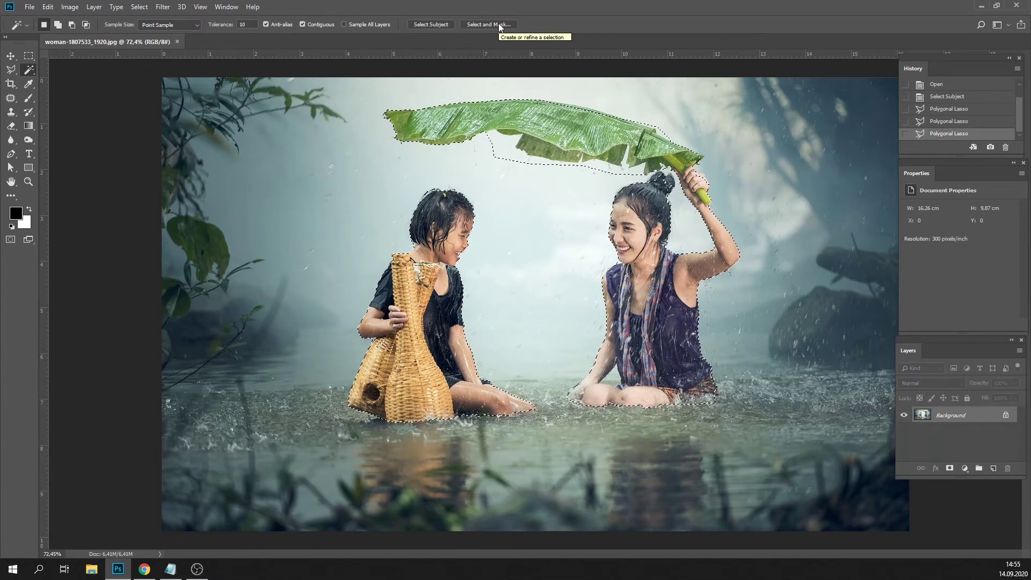
Add the woman's hair bun to the selection by outlining it with the Polygonal Lasso.
left_click(33, 182)
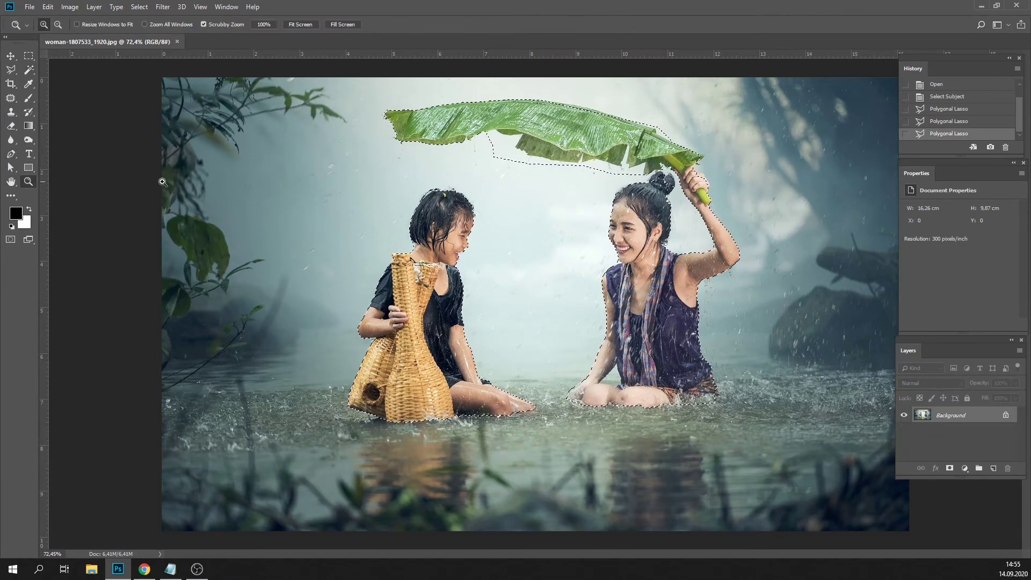
scroll(740, 175, "up", 5)
left_click(11, 72)
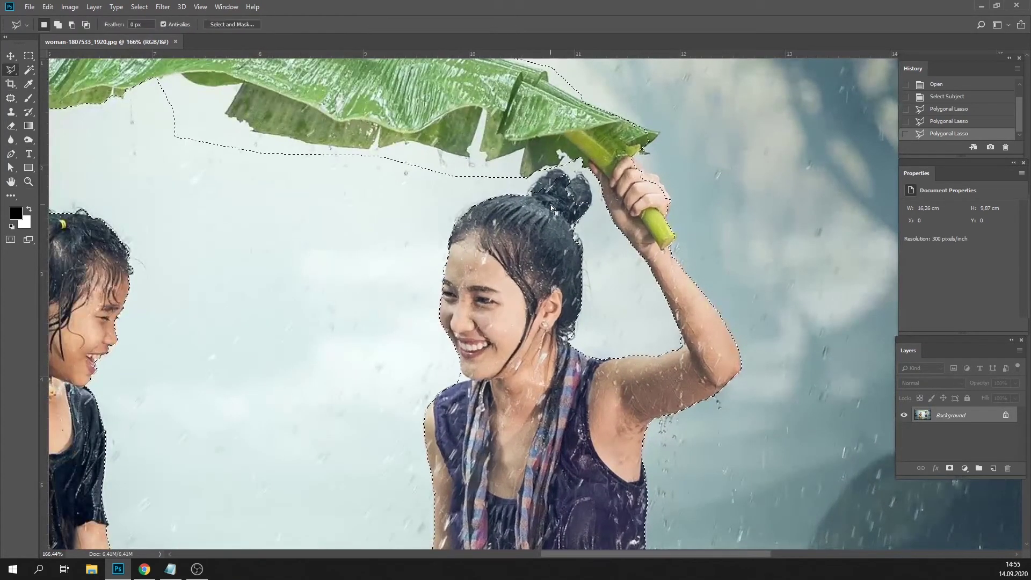
left_click(533, 192)
left_click(544, 175)
left_click(562, 169)
left_click(583, 173)
left_click(591, 184)
left_click(594, 200)
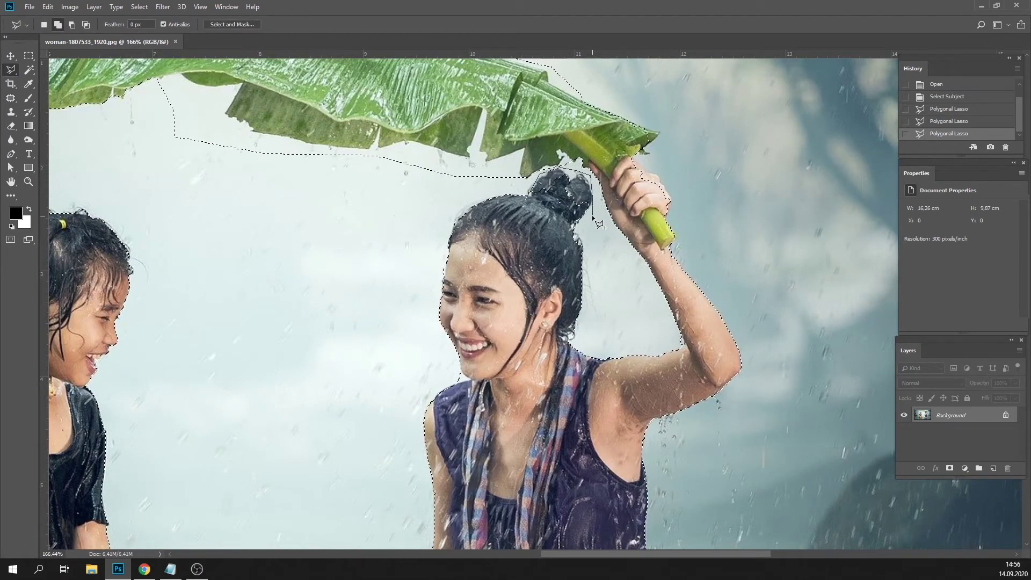
double_click(569, 231)
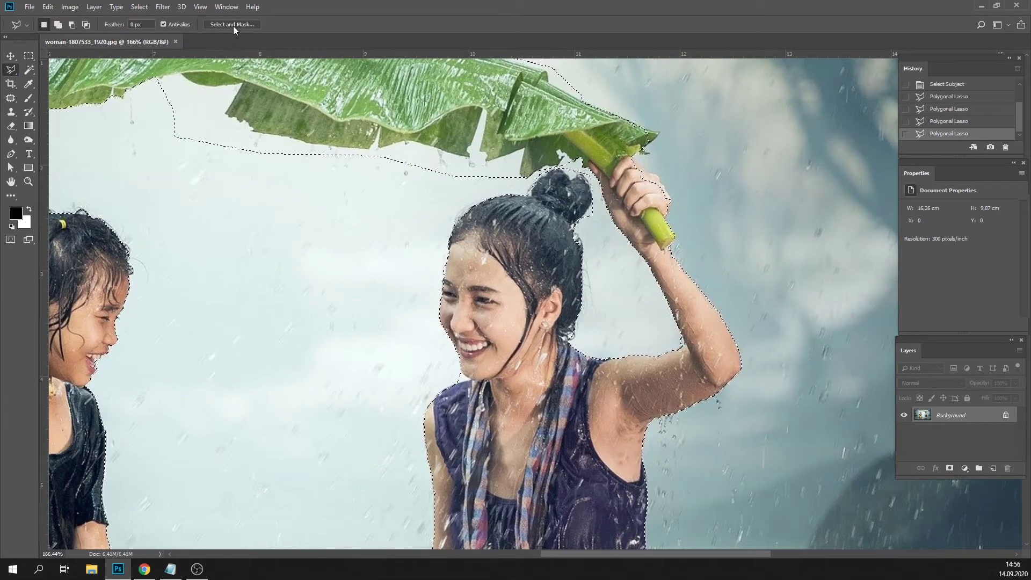
Open Select and Mask for the current selection and preview the whole mask in the Black & White view.
left_click(138, 8)
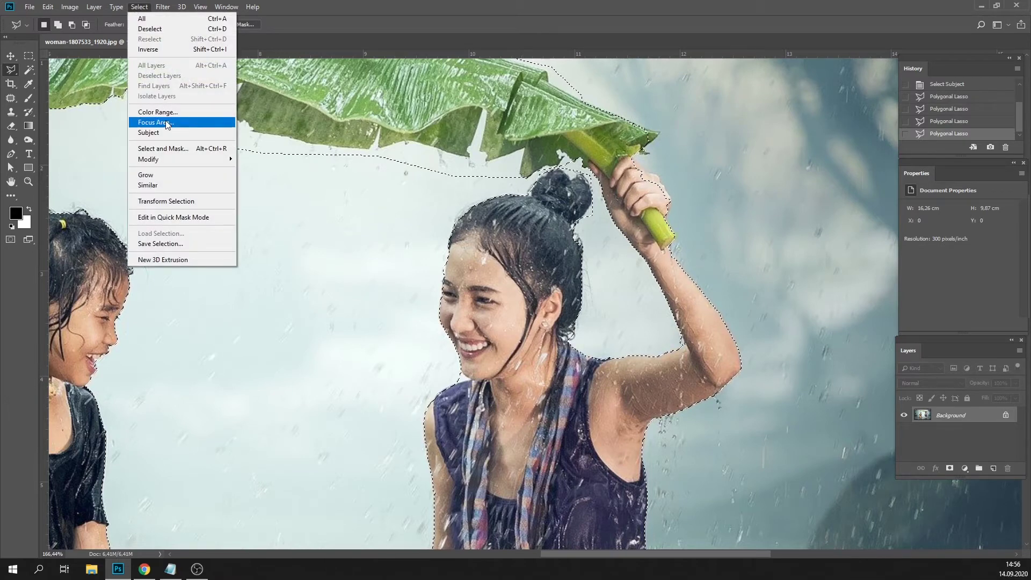
left_click(182, 155)
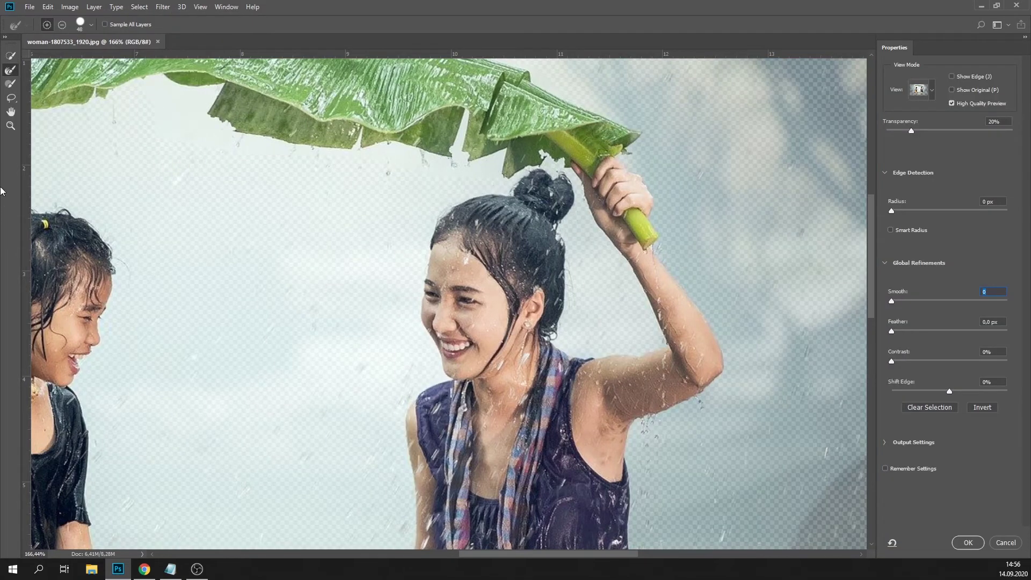
left_click(11, 125)
left_click_drag(539, 227, 673, 218)
left_click(930, 92)
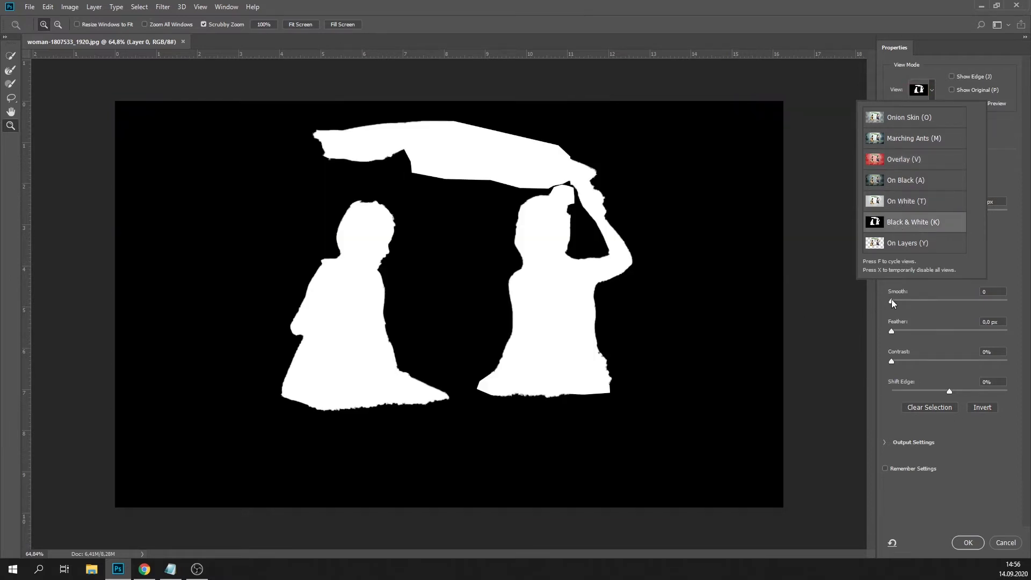
Refine the selection edge with Smooth 26, Feather 4.5 px and Shift Edge +36%, and apply the refinement.
left_click(894, 301)
left_click_drag(899, 301, 915, 302)
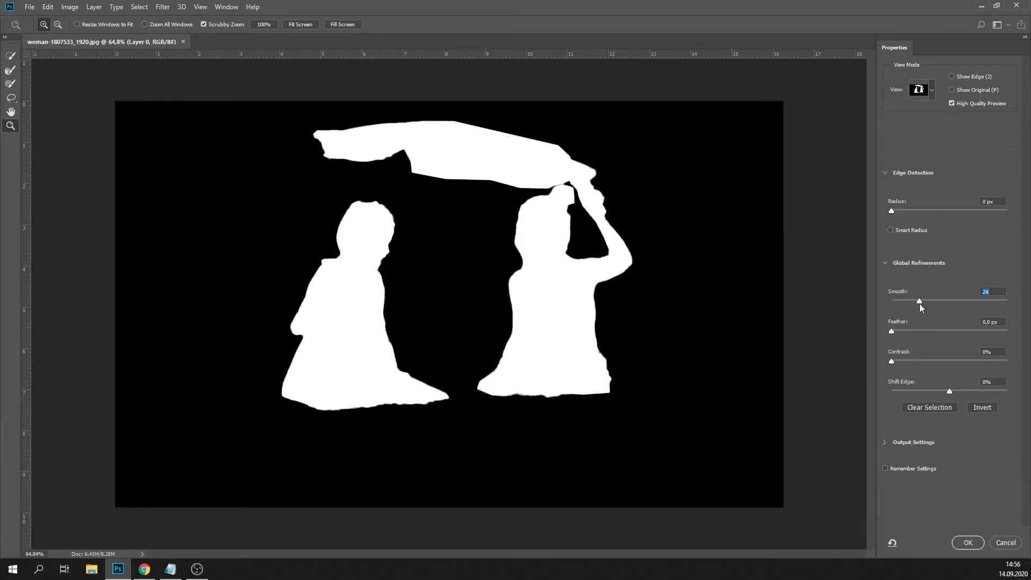
left_click_drag(1030, 302, 922, 298)
left_click_drag(894, 331, 927, 332)
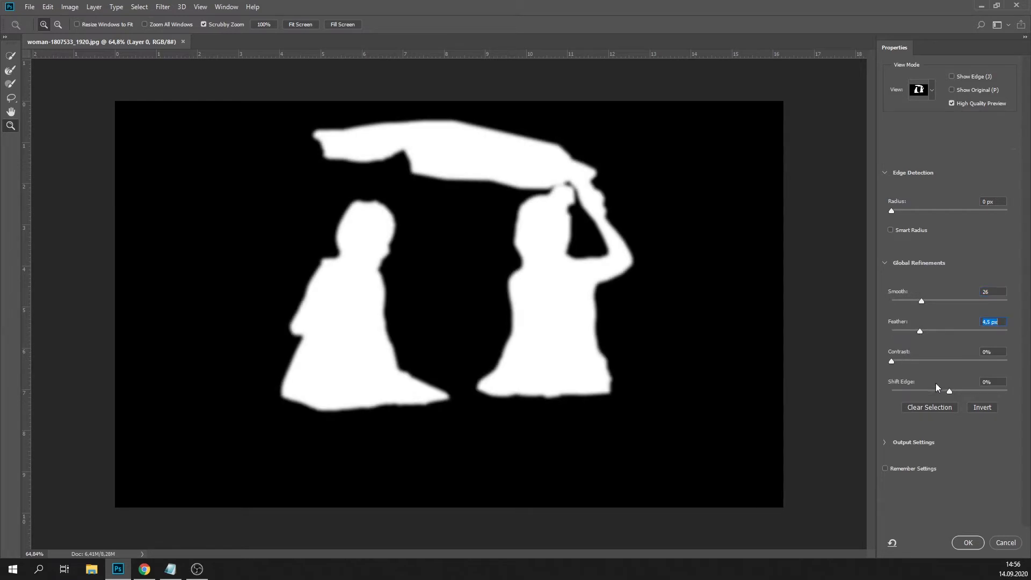
left_click_drag(950, 391, 971, 392)
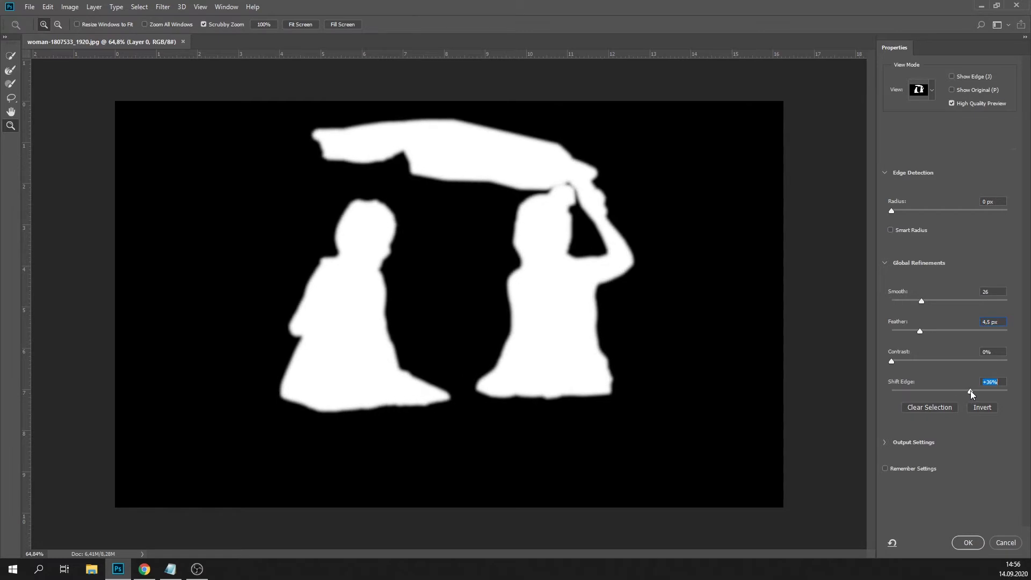
left_click(967, 543)
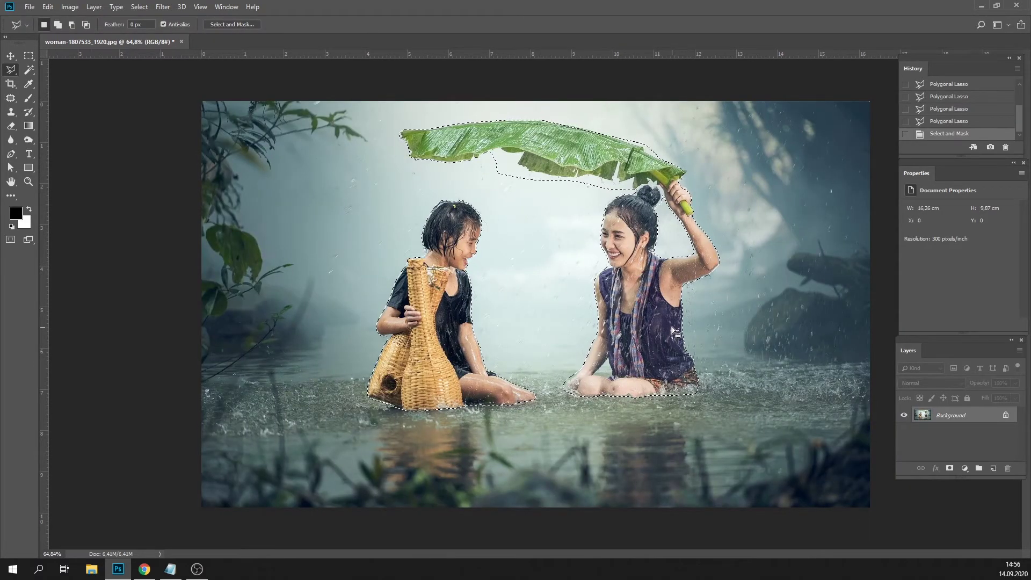
Expand the selection by 5 pixels.
left_click(141, 8)
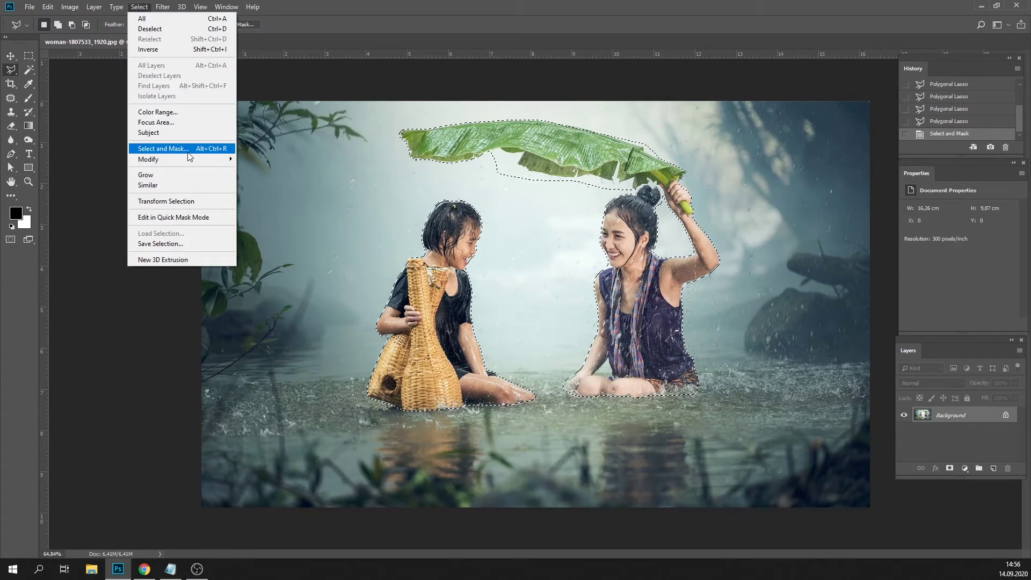
mouse_move(188, 163)
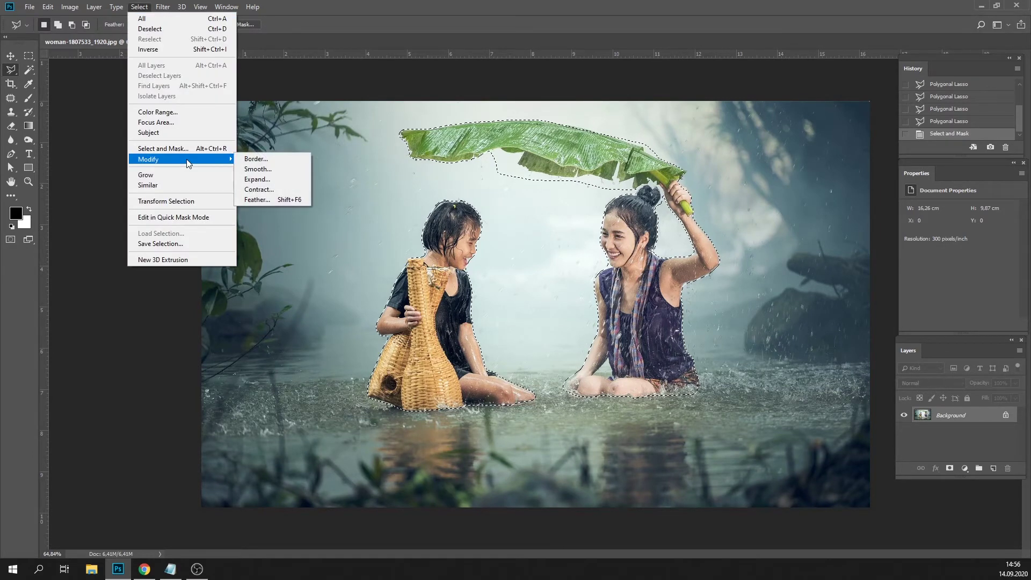
left_click(258, 179)
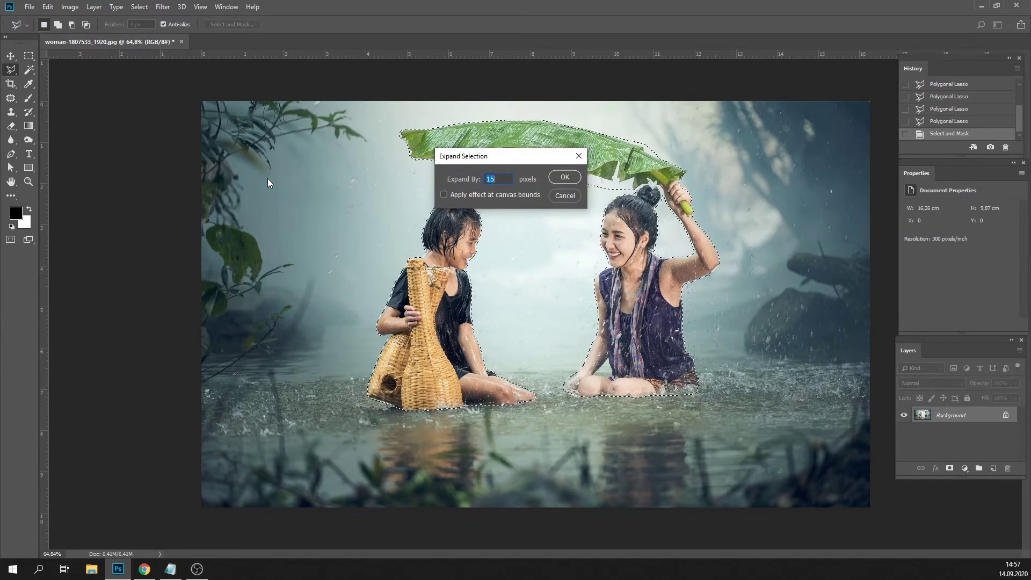
type("5")
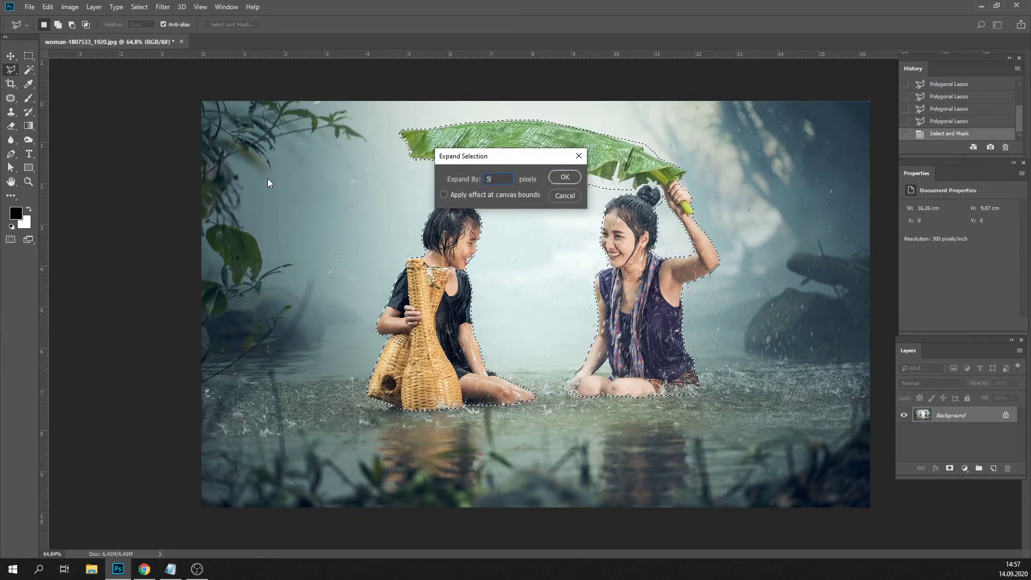
left_click(564, 177)
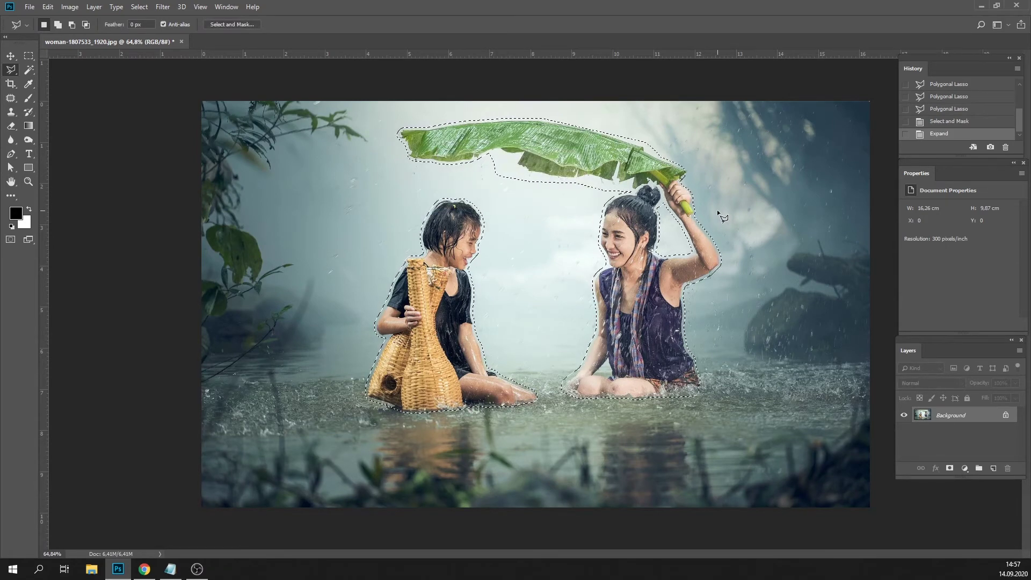
left_click(29, 182)
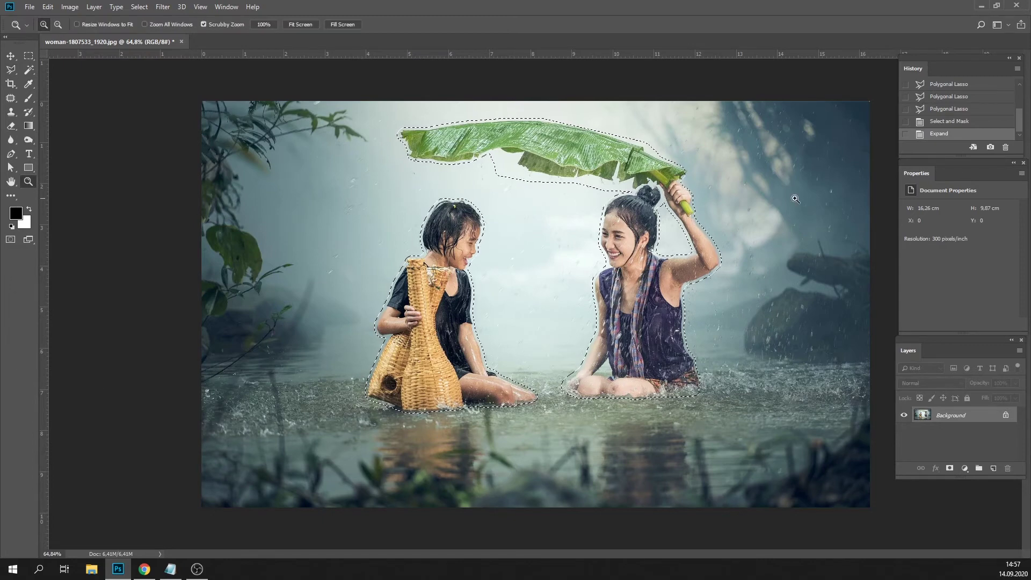
left_click_drag(664, 192, 800, 184)
left_click_drag(177, 500, 116, 500)
key("ctrl+d")
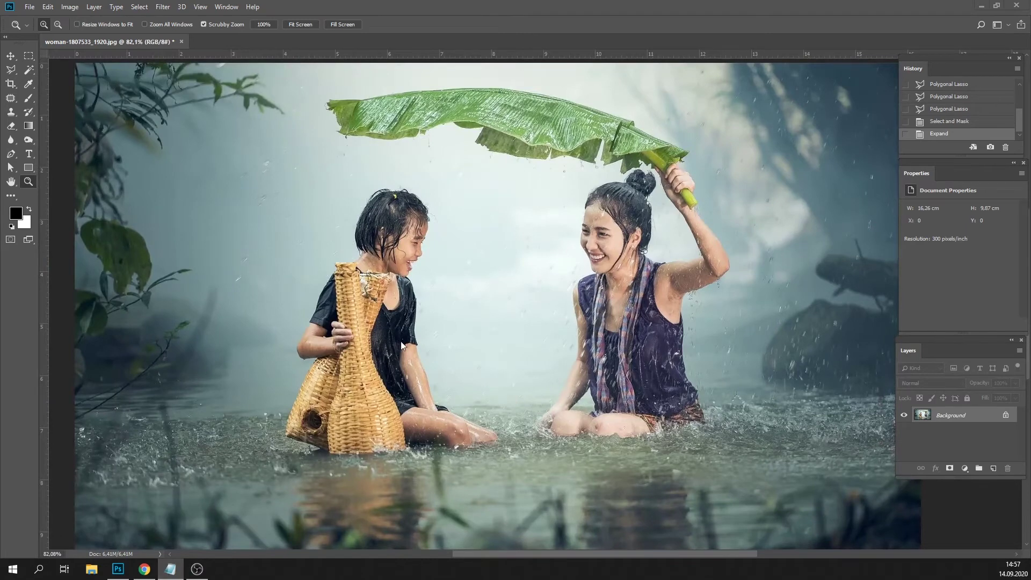
left_click(627, 233)
left_click_drag(627, 233, 611, 268)
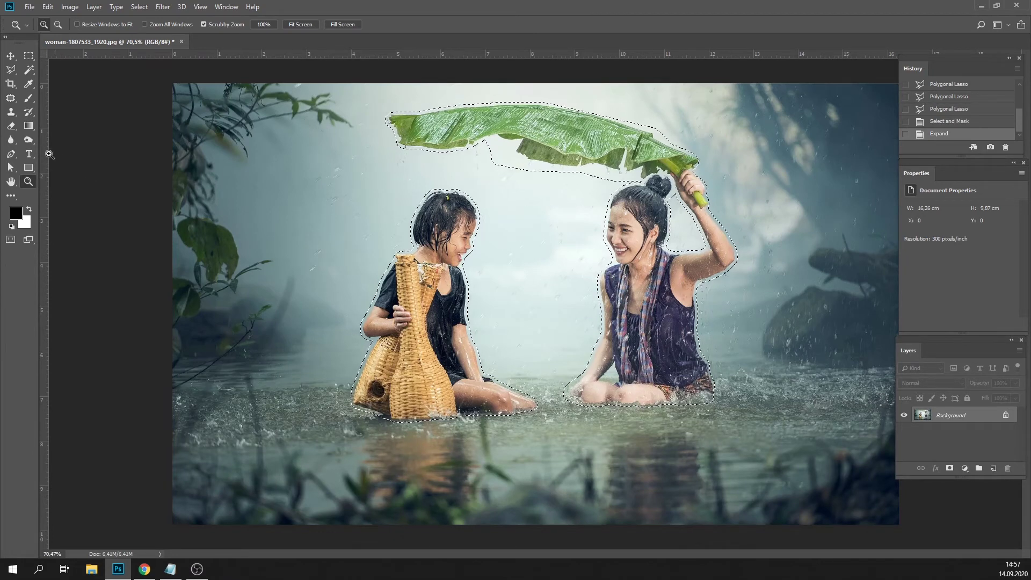
Try to fill the selection using Content-Aware contents with Color Adaptation on, Normal blending mode and 100% opacity.
left_click(47, 8)
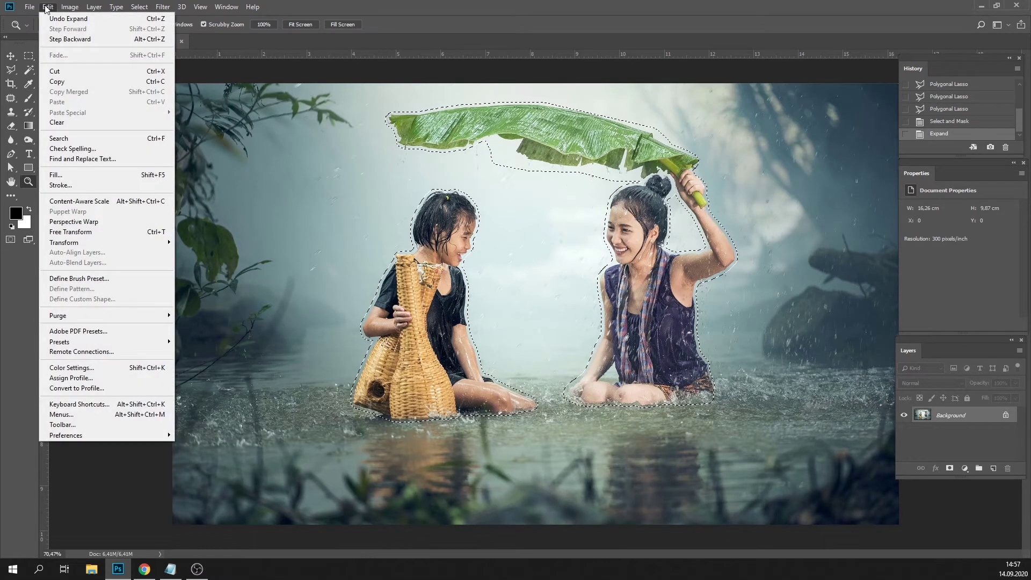
left_click(67, 176)
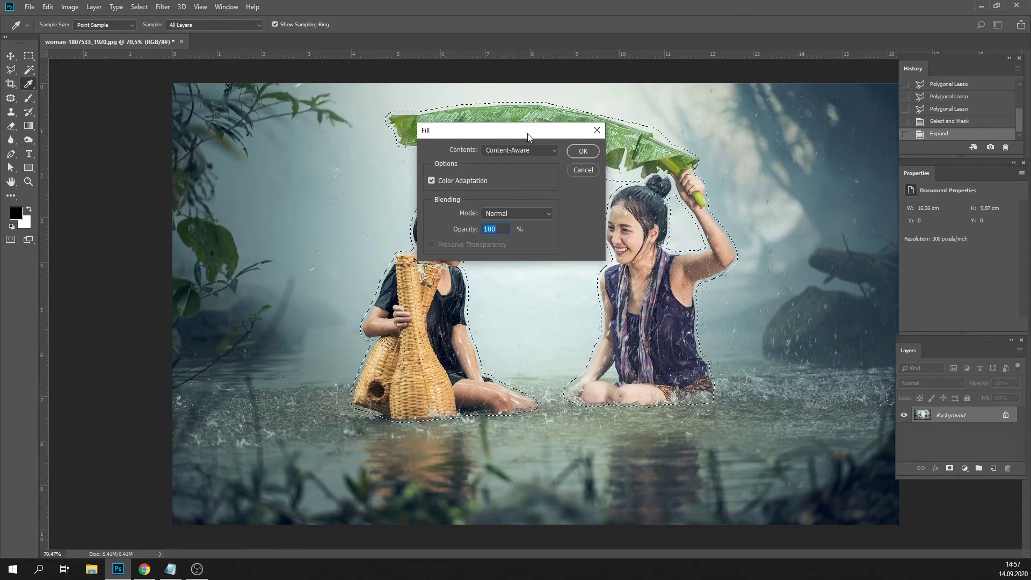
left_click_drag(529, 137, 510, 136)
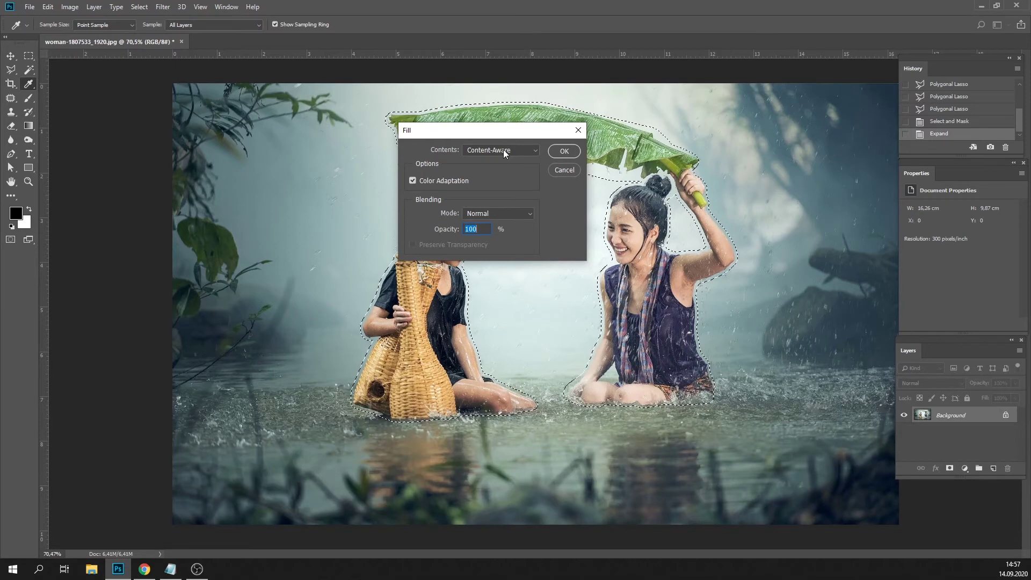
left_click(504, 150)
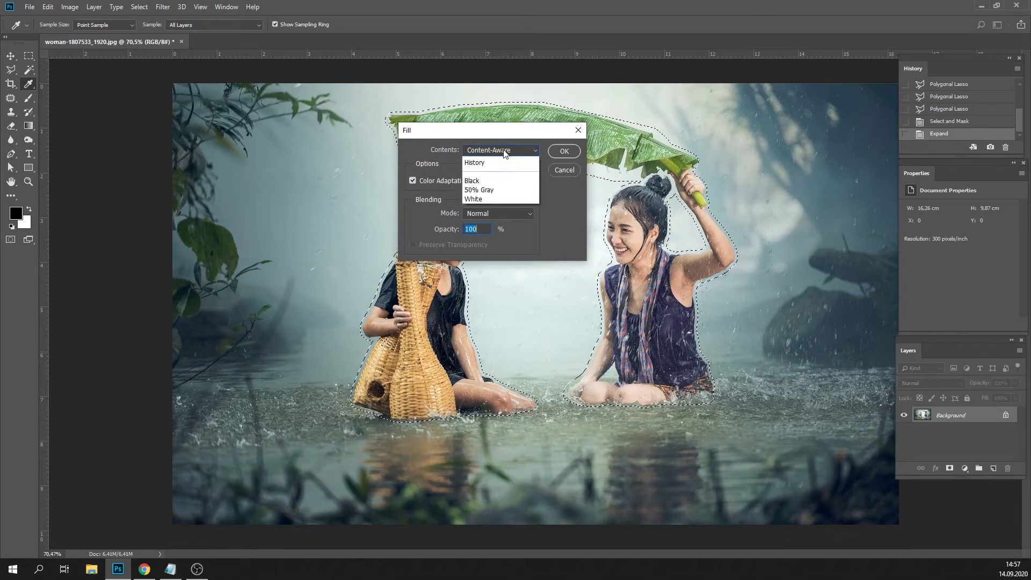
left_click(504, 151)
left_click(504, 151)
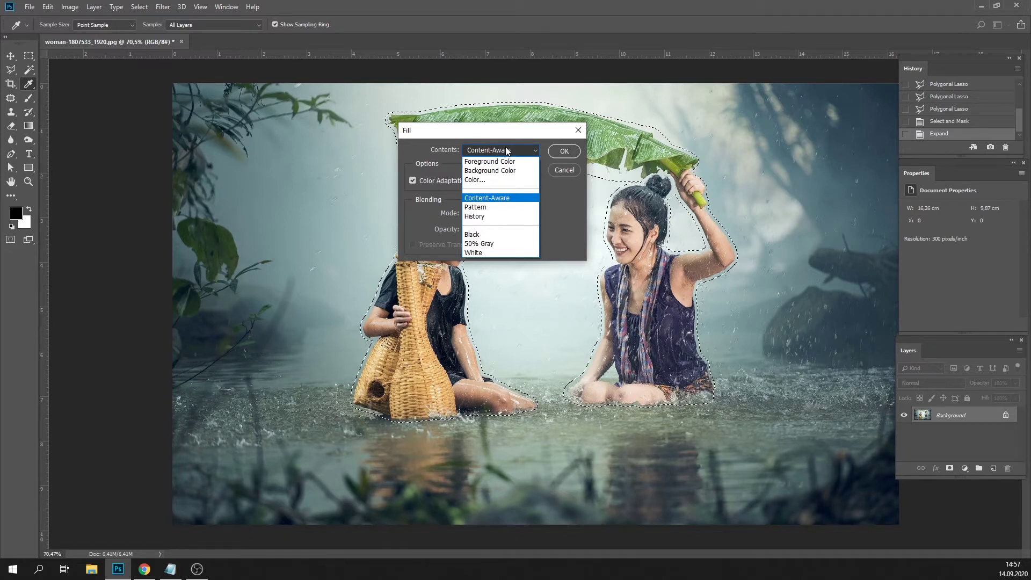
left_click(503, 199)
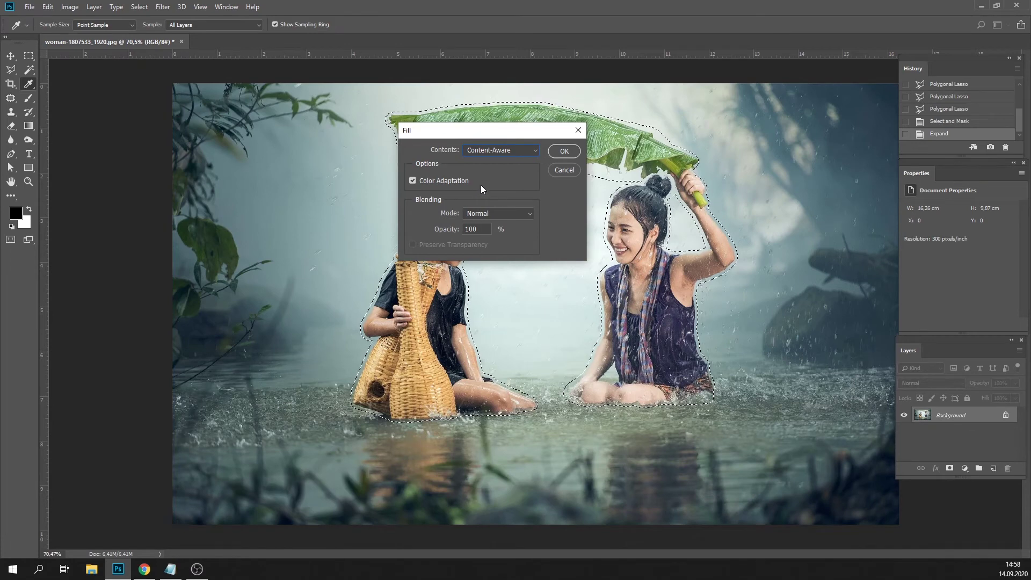
left_click(508, 209)
left_click(508, 209)
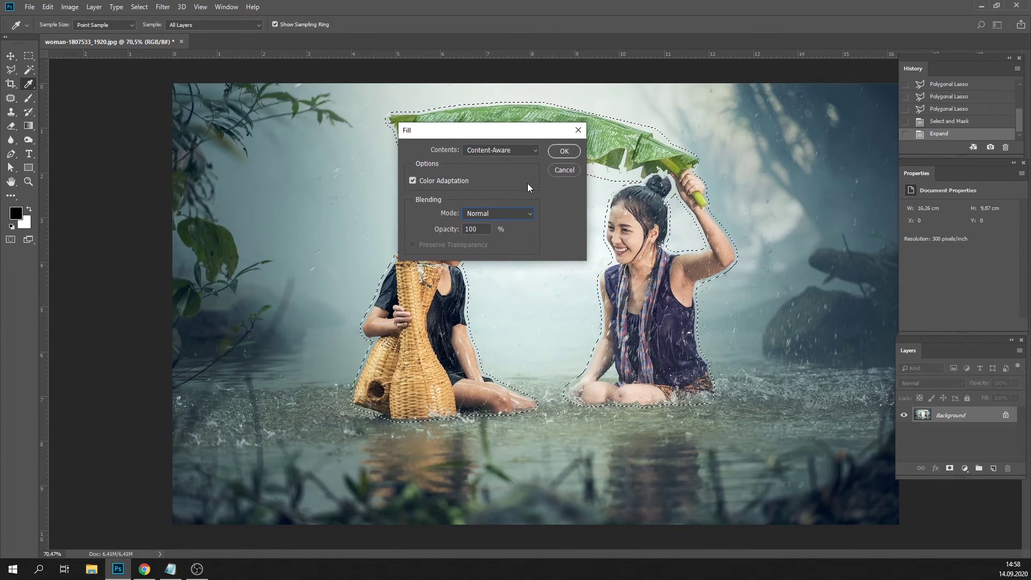
left_click(565, 152)
key("z")
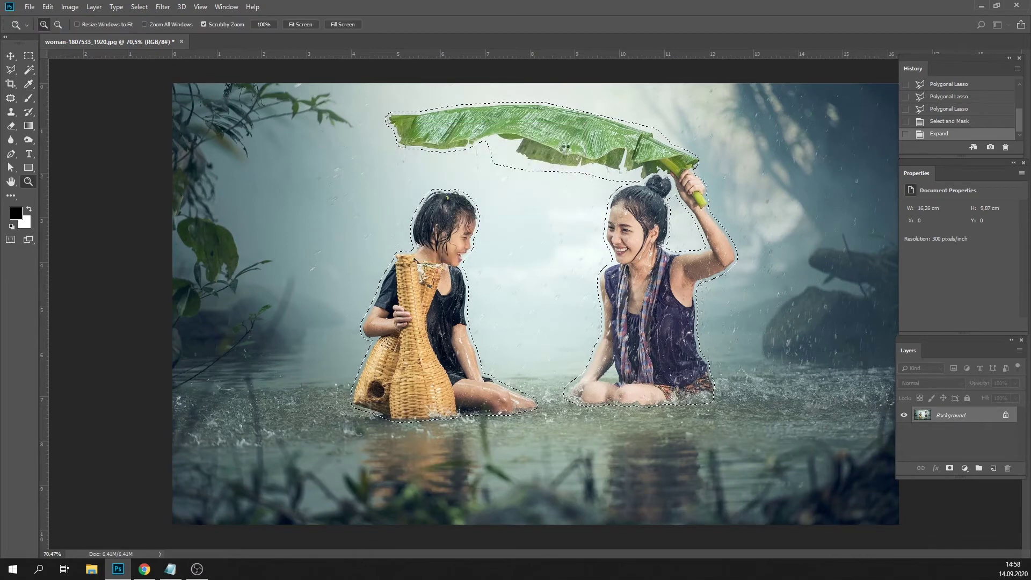
right_click(565, 149)
key("Escape")
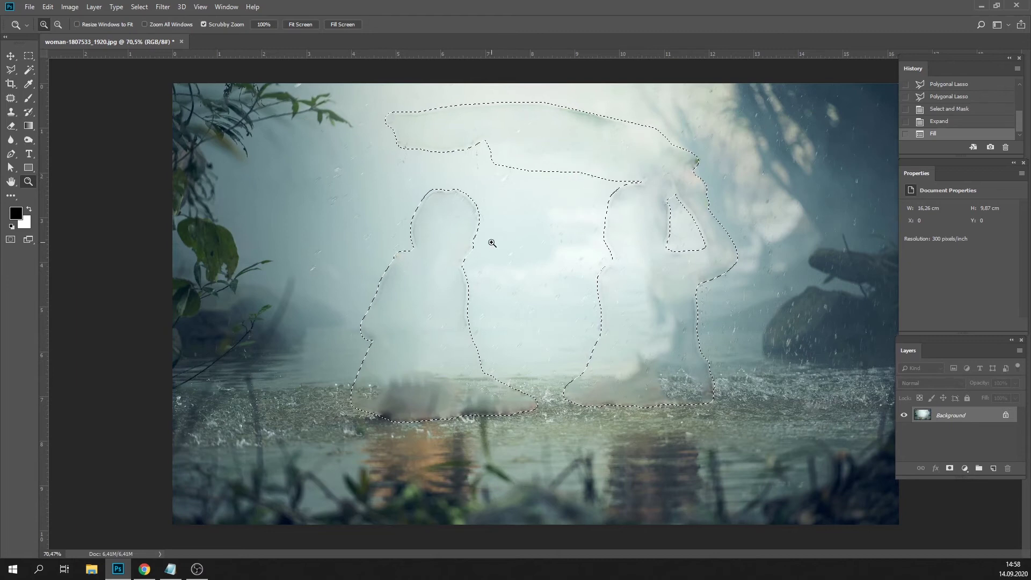
Clear the selection and roll the document history back to the Expand state before the fill.
key("ctrl+d")
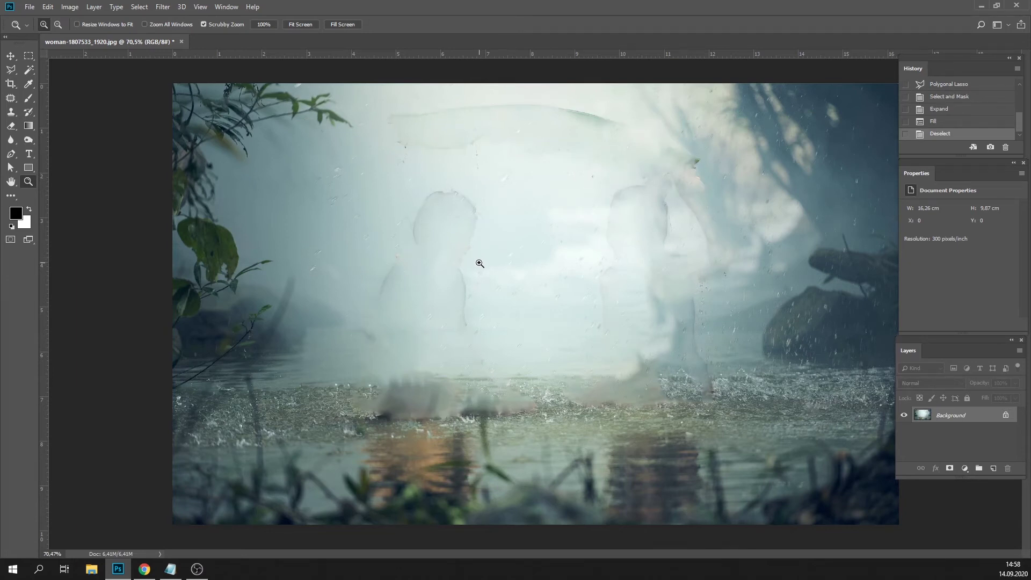
left_click(935, 124)
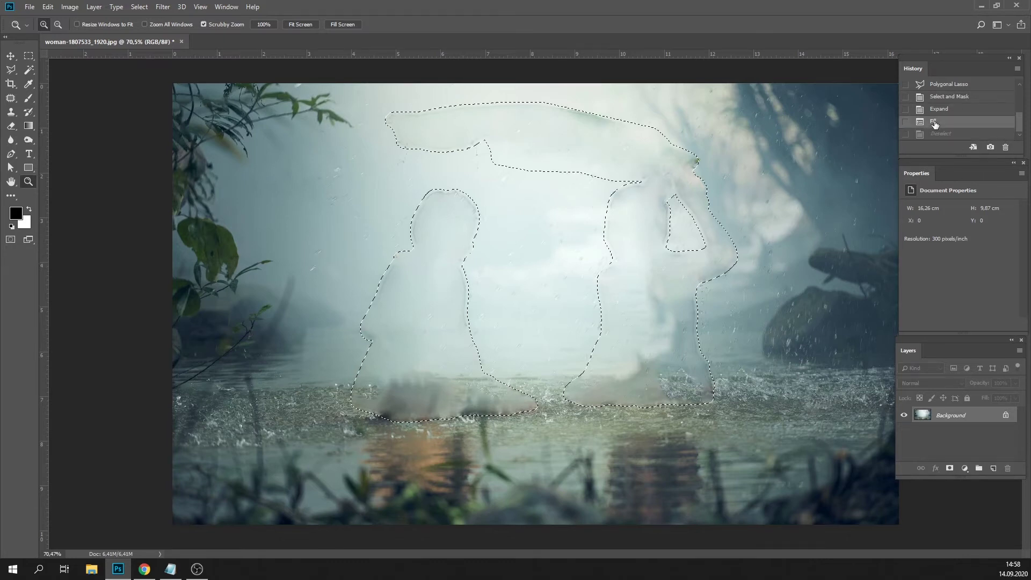
left_click(939, 112)
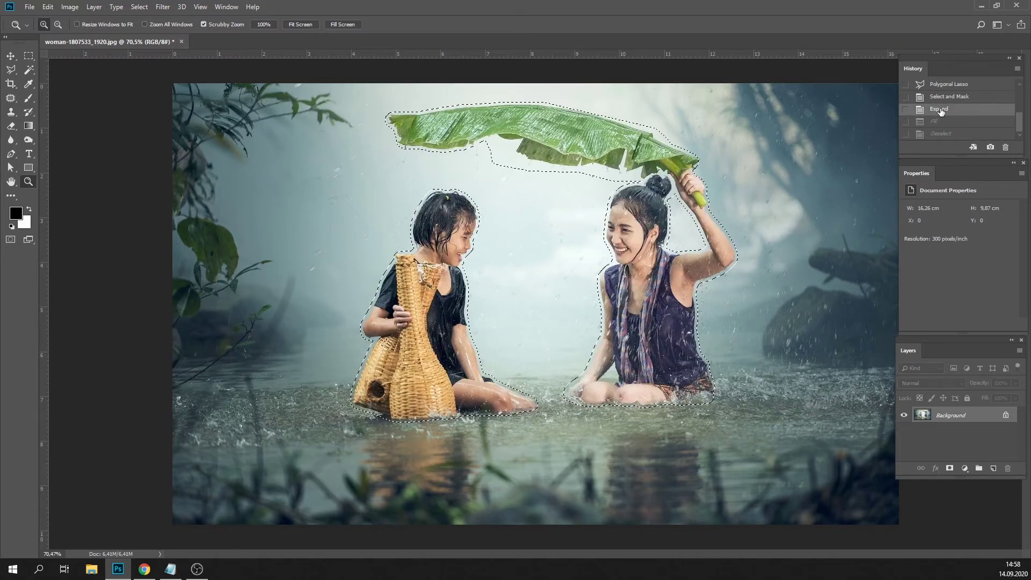
Expand the restored selection around the people and the banana leaf by another 5 pixels.
left_click(164, 7)
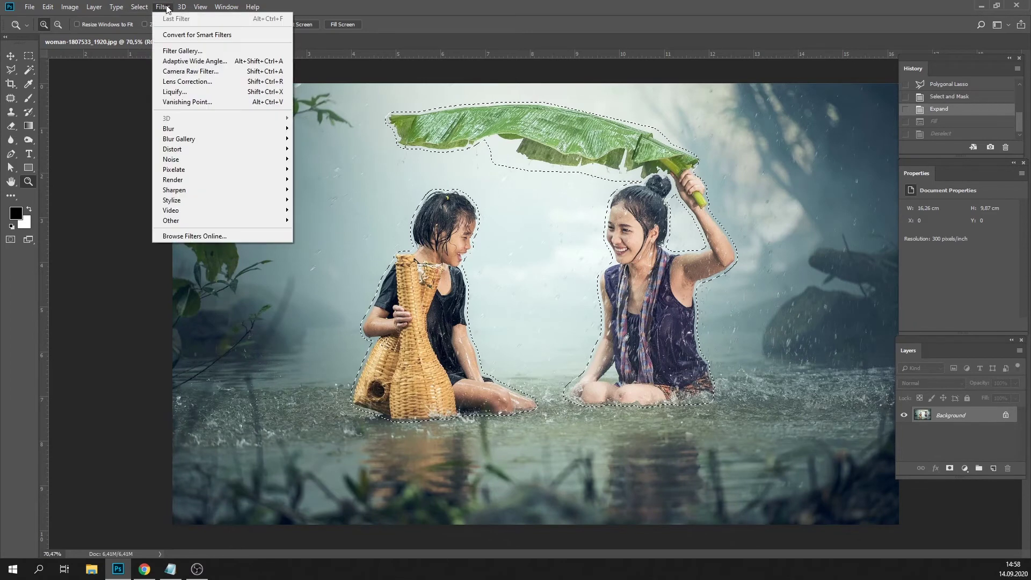
mouse_move(130, 11)
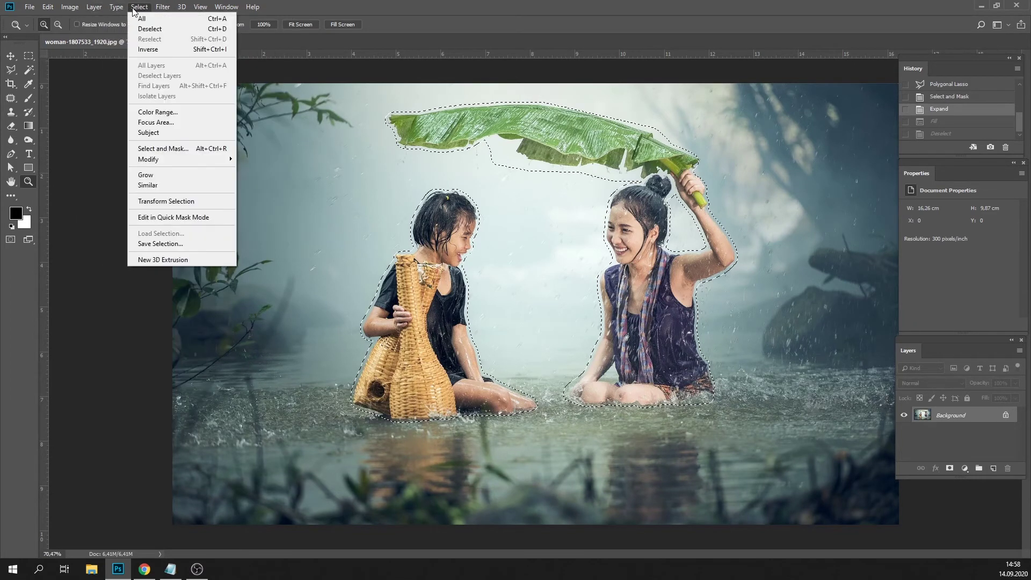
mouse_move(171, 160)
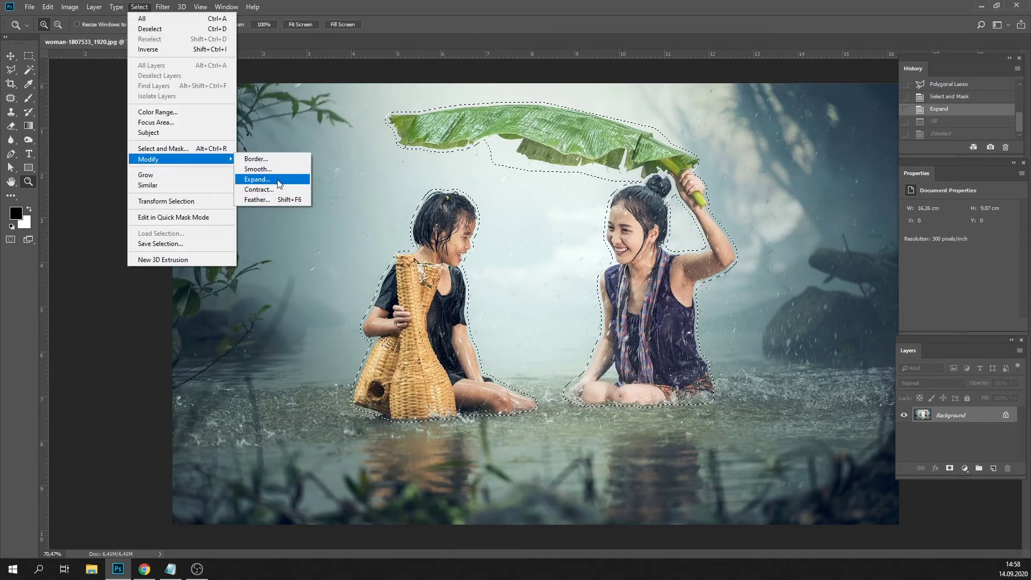
left_click(257, 180)
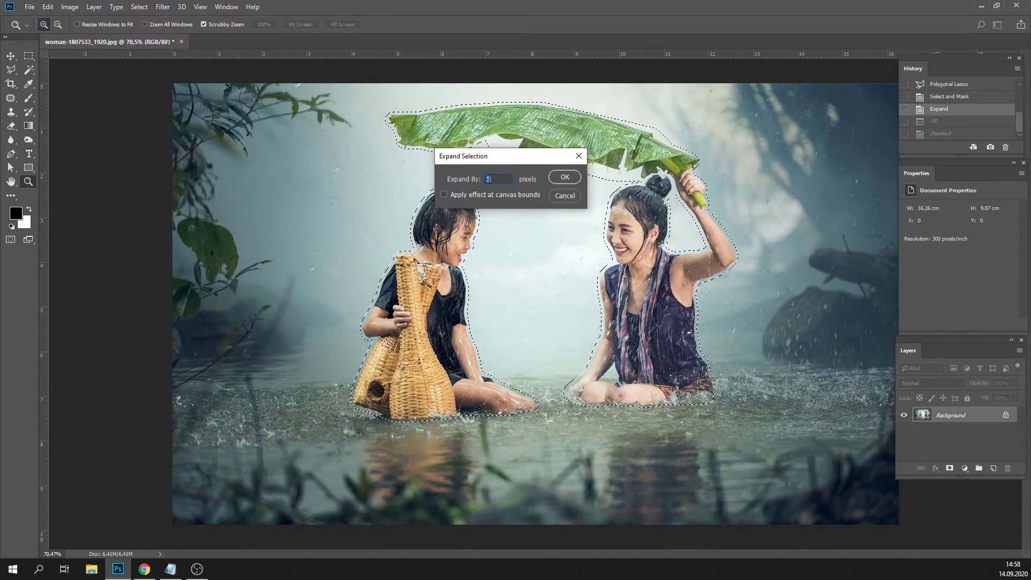
key("Return")
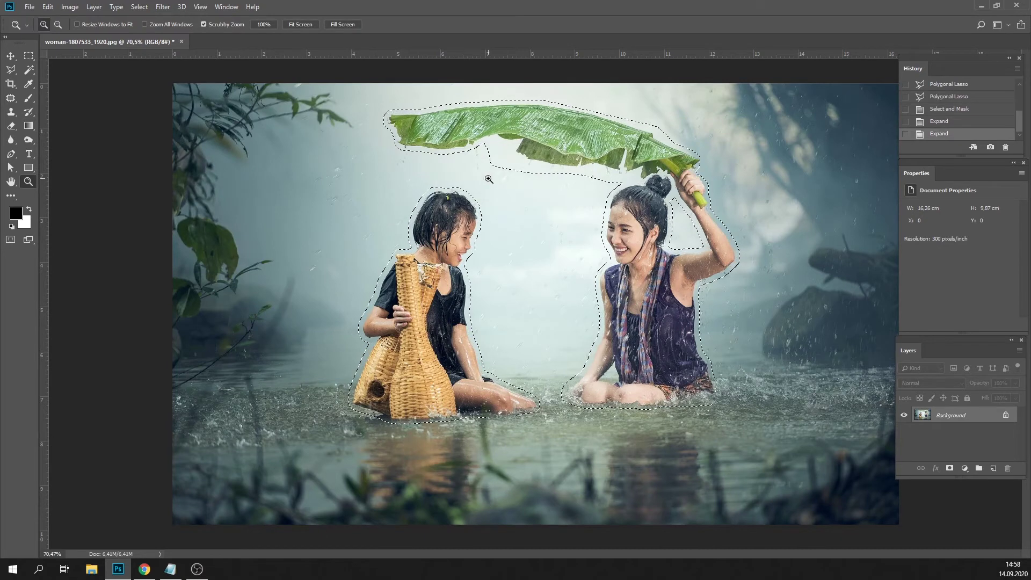
Fill the enlarged selection using Content-Aware with Color Adaptation, Normal mode and 100% opacity, and deselect.
left_click(159, 8)
mouse_move(48, 7)
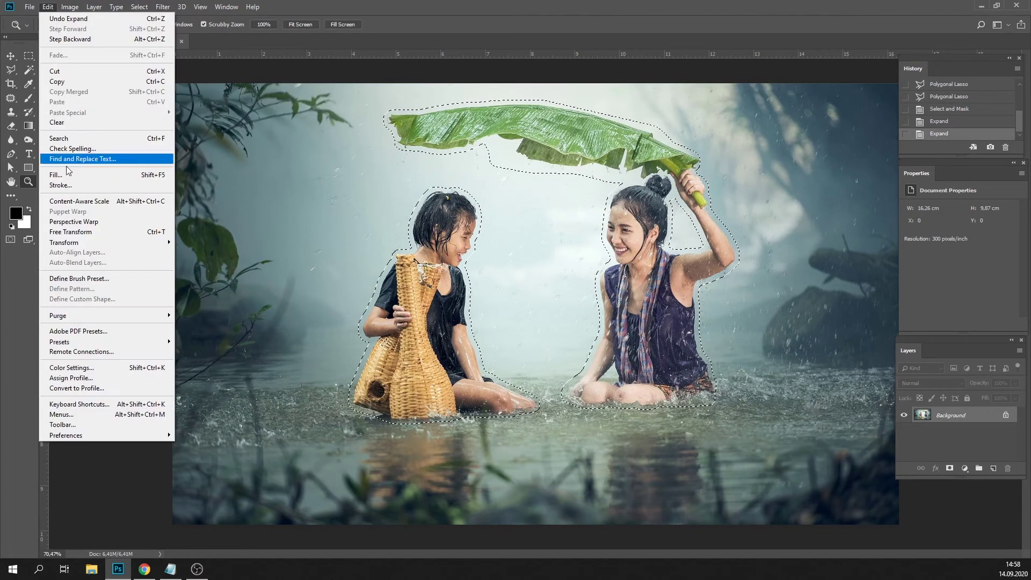
left_click(64, 178)
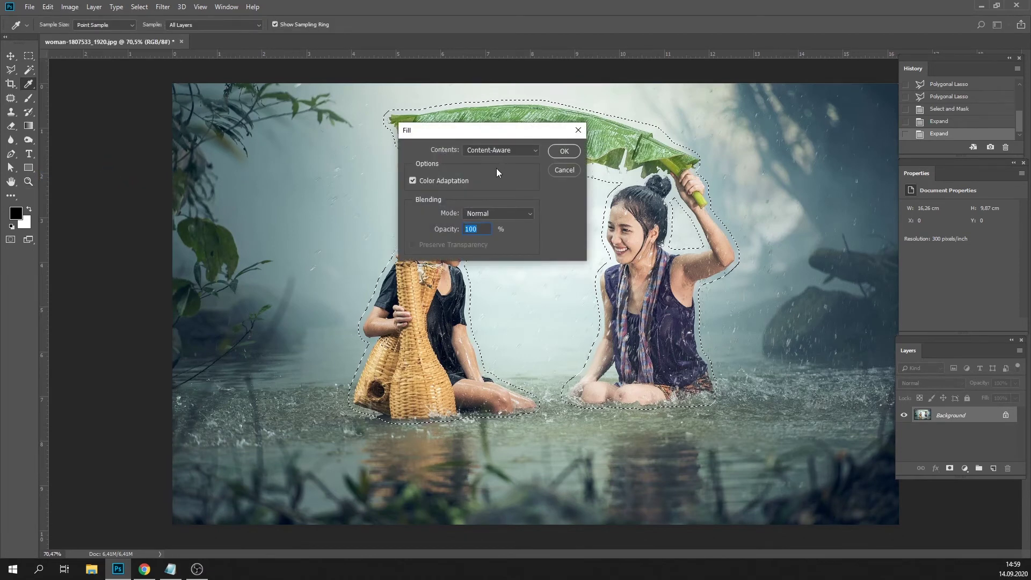
left_click(565, 151)
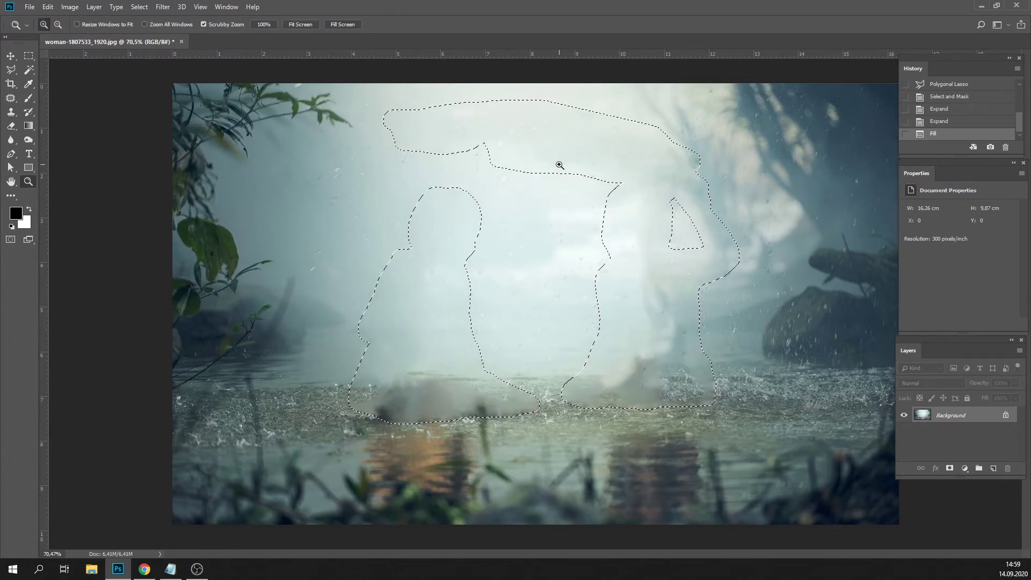
key("ctrl+d")
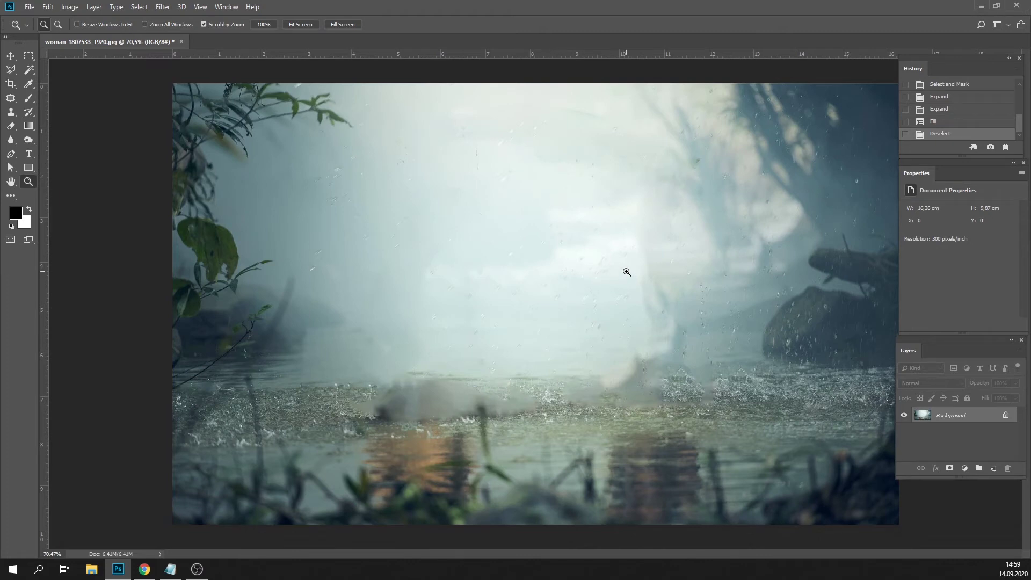
Outline the blurry smudge where the child sat with the Patch tool, replace it with splashing water from the right, and deselect.
left_click_drag(625, 259, 665, 267)
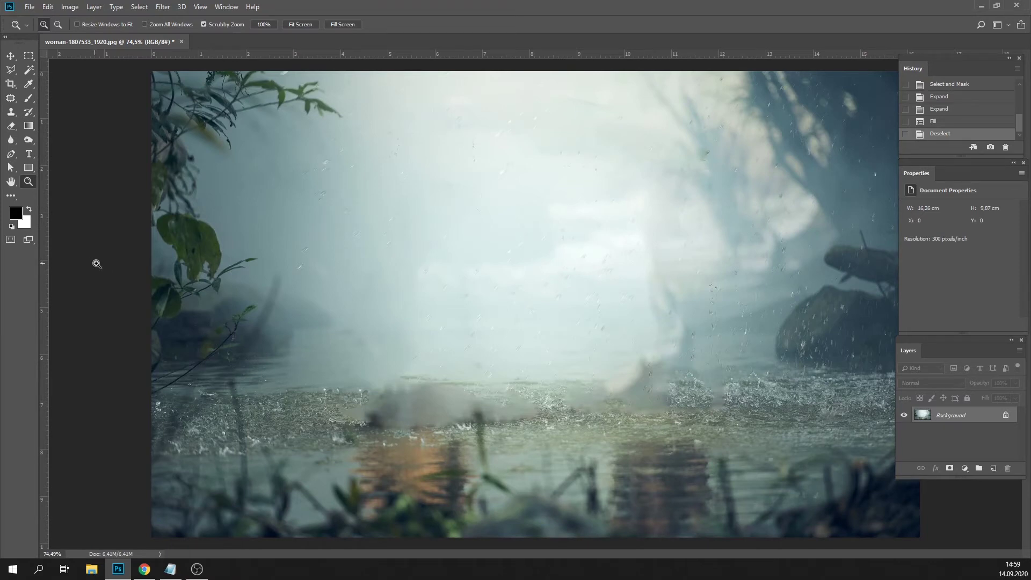
left_click(10, 100)
mouse_move(374, 372)
left_mouse_down()
mouse_move(334, 384)
mouse_move(317, 413)
mouse_move(331, 429)
mouse_move(433, 435)
left_mouse_up()
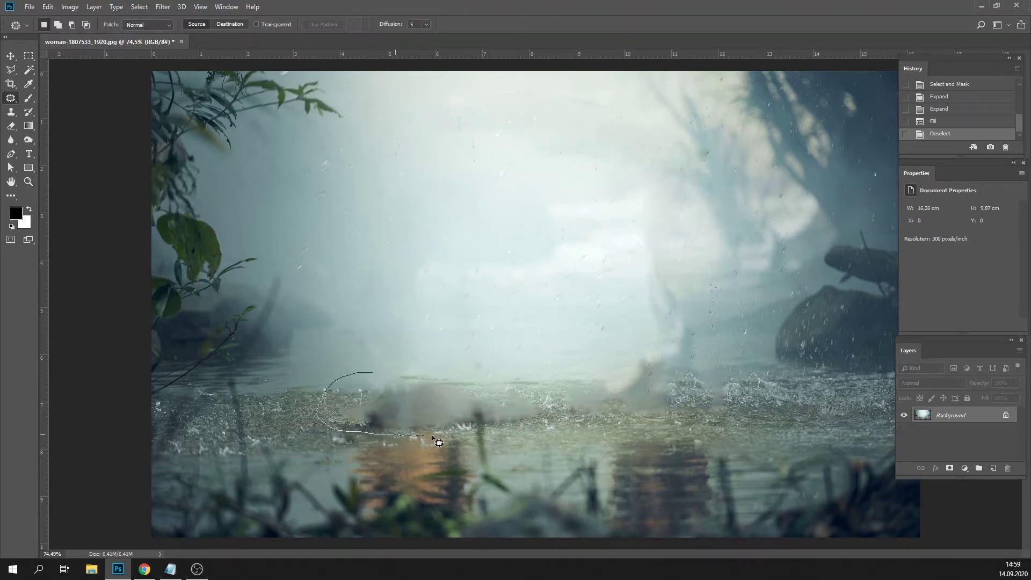
mouse_move(504, 427)
left_mouse_down()
mouse_move(544, 415)
mouse_move(490, 380)
mouse_move(400, 373)
left_mouse_up()
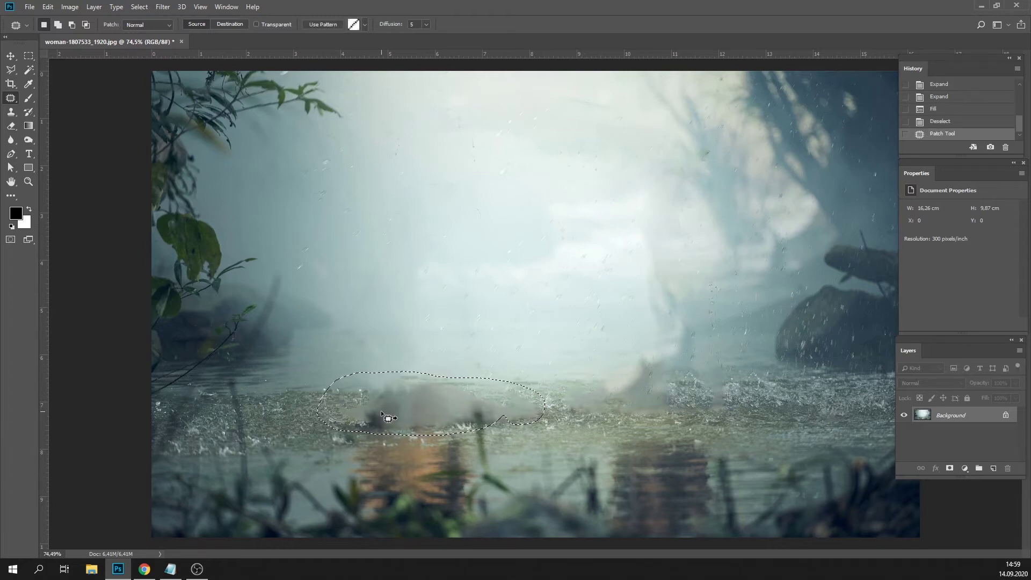
left_click_drag(382, 413, 720, 406)
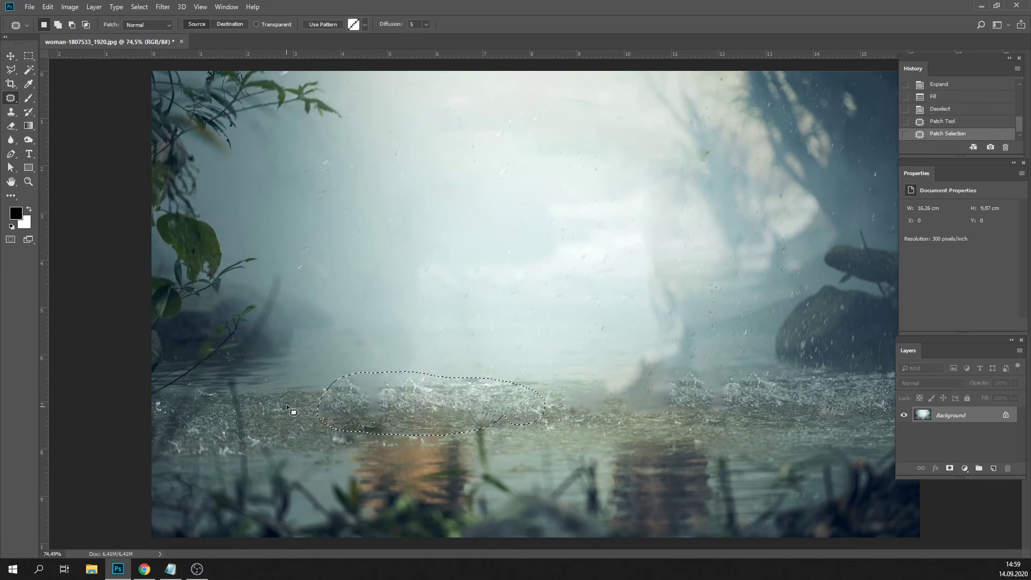
key("ctrl+d")
Patch the remaining blurry areas of the waterline where the child sat with nearby splashing water.
mouse_move(354, 373)
left_mouse_down()
mouse_move(309, 423)
mouse_move(327, 434)
mouse_move(426, 440)
mouse_move(449, 415)
left_mouse_up()
mouse_move(360, 414)
left_mouse_down()
mouse_move(273, 411)
mouse_move(508, 411)
left_mouse_up()
key("ctrl+d")
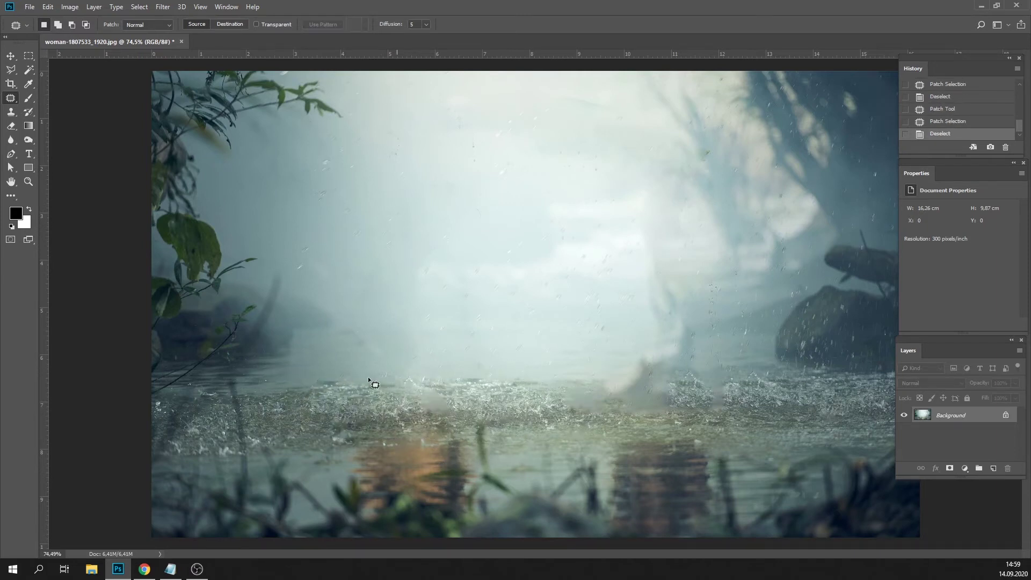
mouse_move(412, 378)
left_mouse_down()
mouse_move(408, 418)
mouse_move(425, 374)
mouse_move(553, 412)
mouse_move(541, 406)
left_mouse_up()
left_click(526, 411)
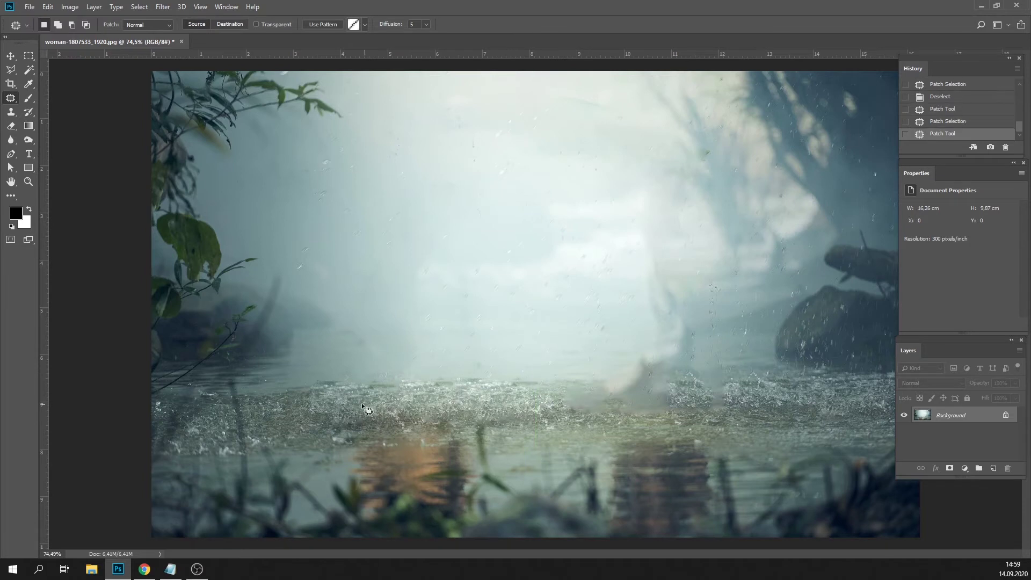
Patch the smudge at the waterline where the woman sat and the blurry area beside it with clean splashing water.
mouse_move(604, 371)
left_mouse_down()
mouse_move(569, 372)
mouse_move(547, 406)
mouse_move(619, 424)
mouse_move(682, 417)
mouse_move(700, 403)
mouse_move(654, 369)
mouse_move(326, 404)
mouse_move(350, 407)
left_mouse_up()
left_click(516, 340)
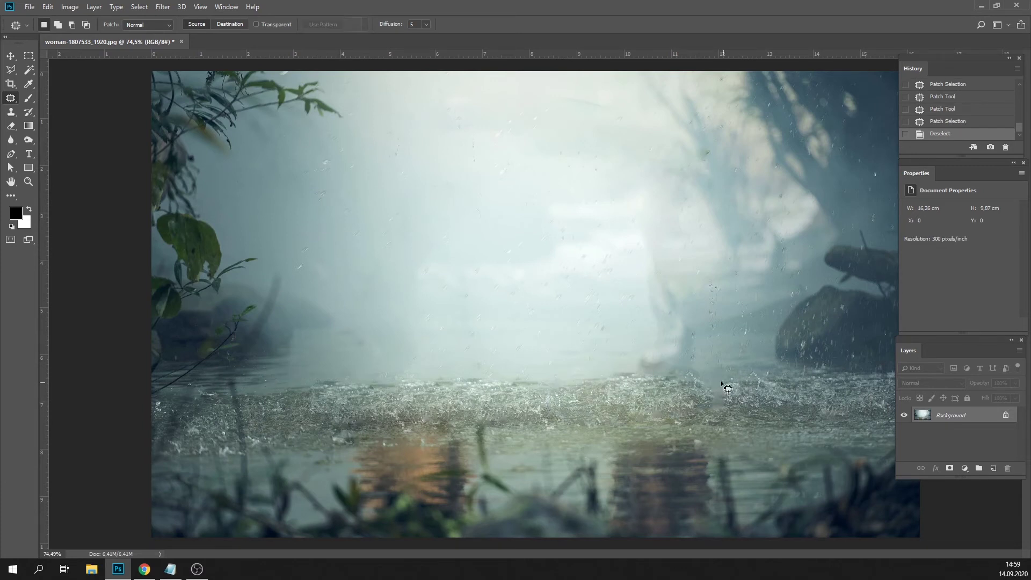
mouse_move(706, 372)
left_mouse_down()
mouse_move(656, 397)
mouse_move(737, 411)
mouse_move(783, 395)
mouse_move(580, 402)
left_mouse_up()
left_click(608, 339)
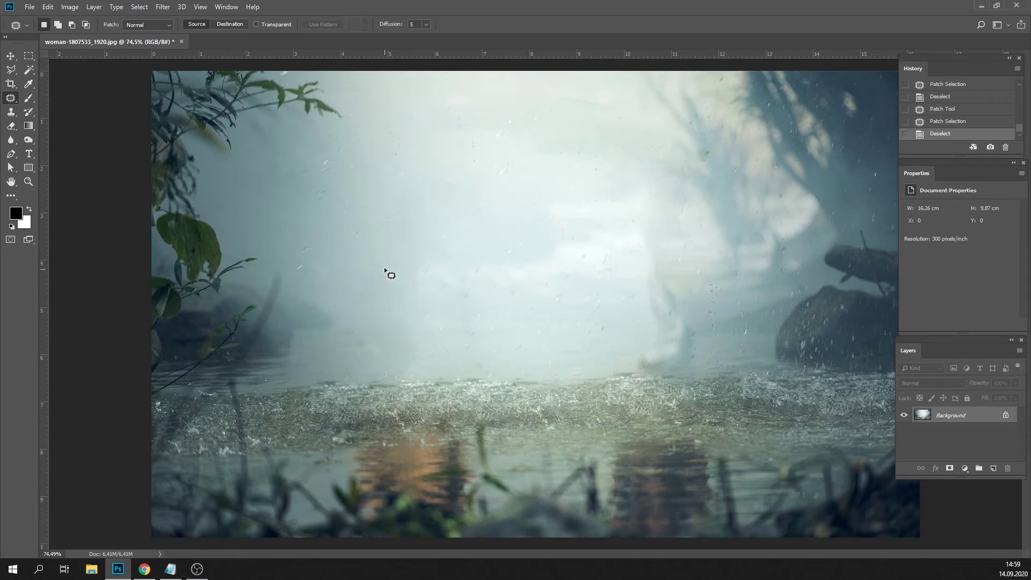
Patch the uneven area in the fog and the green leaf remnant near the trees with clean background.
mouse_move(382, 259)
left_mouse_down()
mouse_move(387, 281)
mouse_move(400, 258)
left_mouse_up()
left_click(516, 256)
mouse_move(698, 144)
left_mouse_down()
mouse_move(723, 163)
mouse_move(734, 208)
left_mouse_up()
left_click(718, 243)
Patch out the orange and the dark reflections in the foreground water with the water and plants just left of each.
mouse_move(360, 427)
left_mouse_down()
mouse_move(334, 500)
mouse_move(337, 448)
mouse_move(320, 514)
mouse_move(330, 535)
mouse_move(380, 551)
left_mouse_up()
left_click(359, 438)
mouse_move(463, 547)
left_mouse_down()
mouse_move(485, 444)
mouse_move(391, 410)
mouse_move(370, 415)
left_mouse_up()
left_click_drag(410, 458, 248, 465)
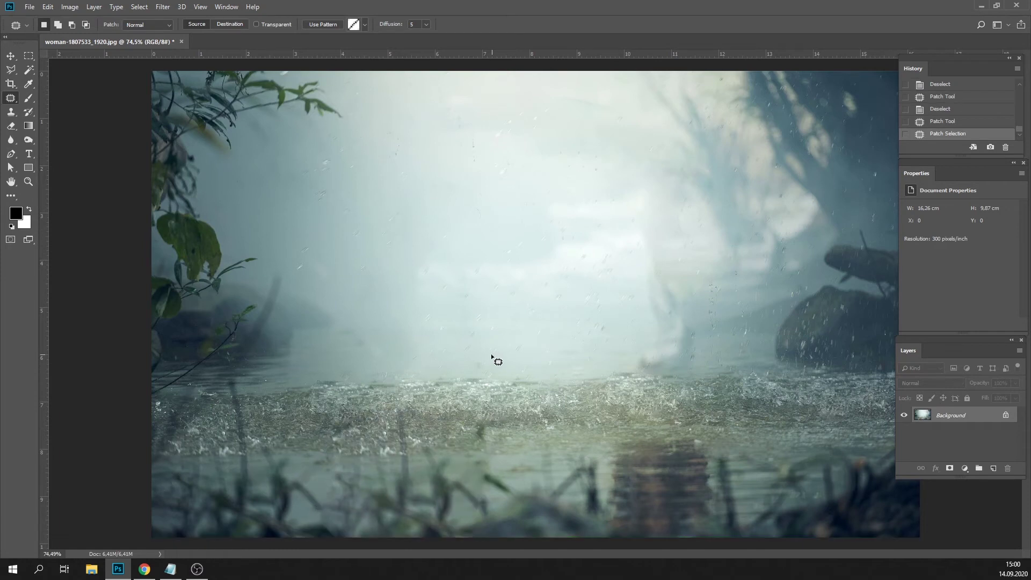
key("ctrl+d")
mouse_move(608, 438)
left_mouse_down()
mouse_move(592, 526)
mouse_move(672, 551)
mouse_move(732, 525)
mouse_move(735, 437)
mouse_move(502, 456)
left_mouse_up()
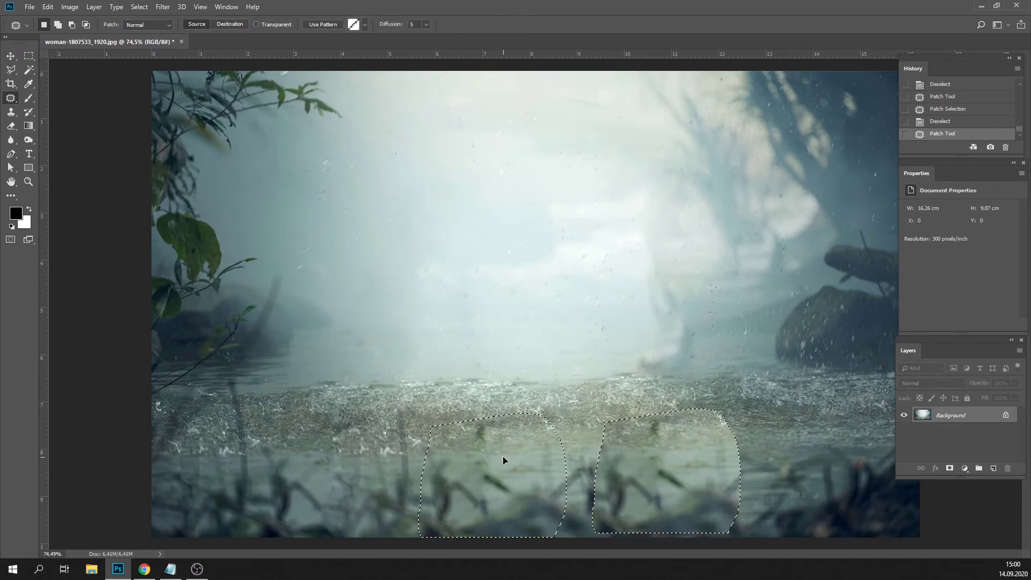
key("ctrl+d")
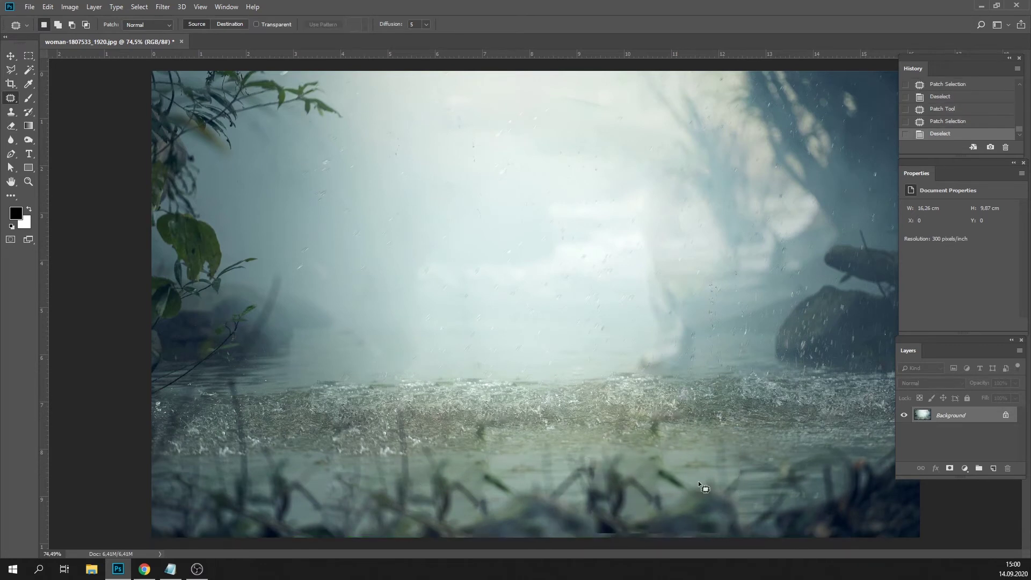
Sample clean water beside the duplicated foreground plants with the Clone Stamp and paint over the repeated details near the lower right.
left_click(11, 112)
left_click(717, 484, "alt")
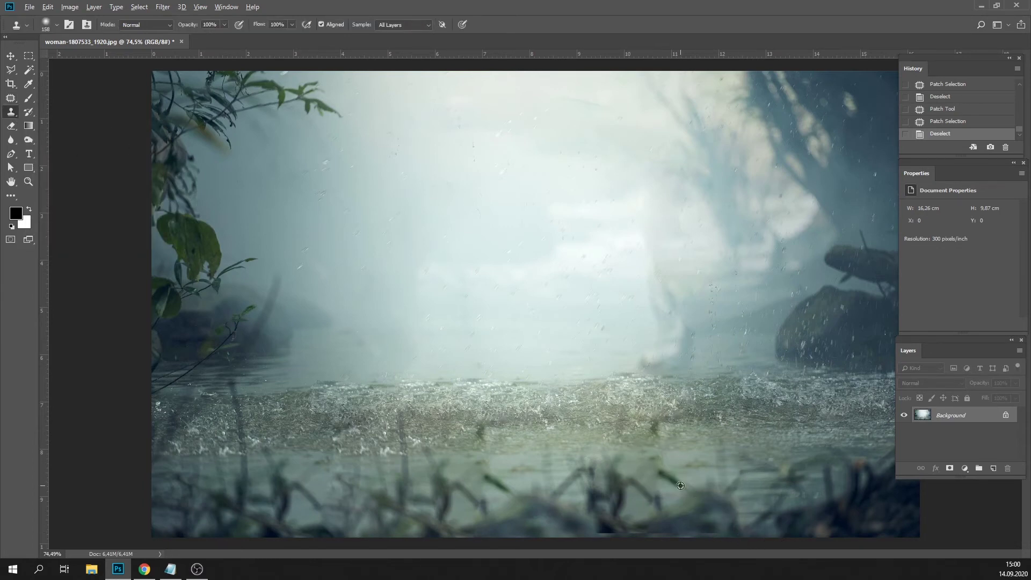
mouse_move(680, 483)
left_mouse_down()
mouse_move(664, 470)
mouse_move(672, 478)
left_mouse_up()
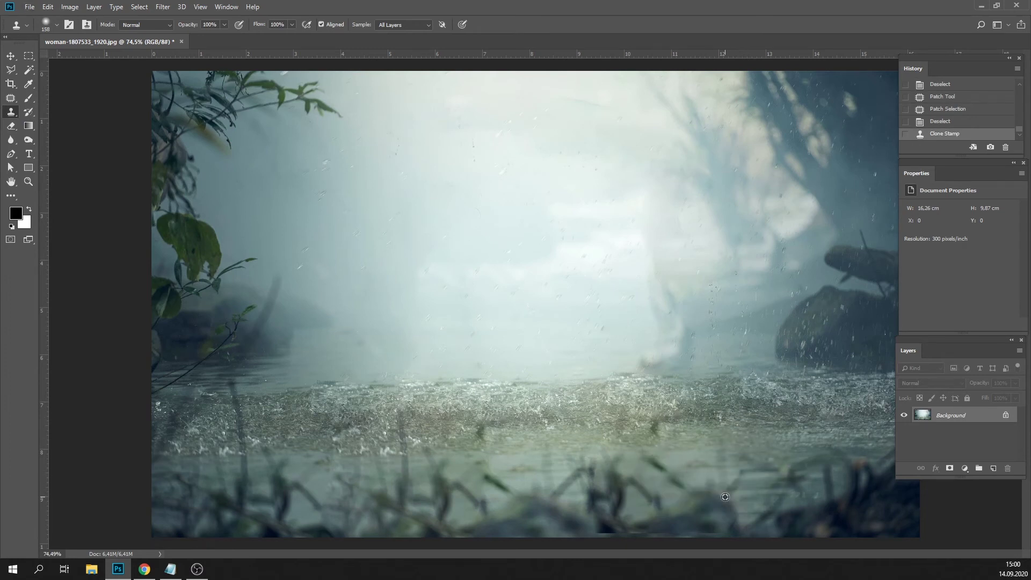
mouse_move(703, 510)
left_mouse_down()
mouse_move(713, 495)
mouse_move(750, 502)
left_mouse_up()
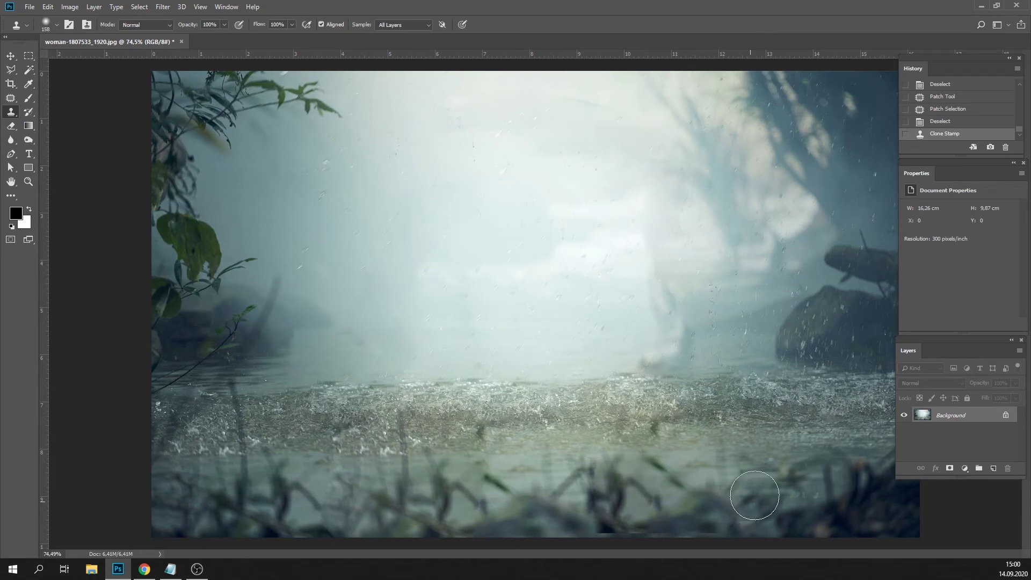
Clone clean water with the Clone Stamp over the repeated foreground plant detail and the dark plant tips in the splashing water.
mouse_move(491, 488)
left_mouse_down()
mouse_move(490, 475)
mouse_move(513, 491)
left_mouse_up()
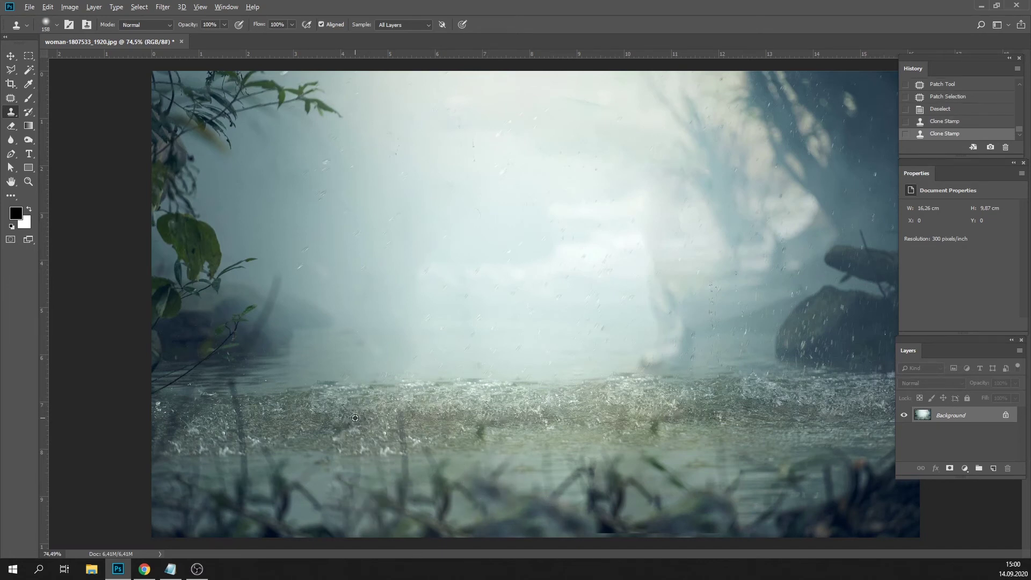
mouse_move(450, 432)
left_mouse_down()
mouse_move(595, 432)
mouse_move(637, 445)
mouse_move(520, 450)
left_mouse_up()
mouse_move(462, 427)
left_mouse_down()
mouse_move(454, 433)
mouse_move(495, 426)
left_mouse_up()
left_click(721, 422, "alt")
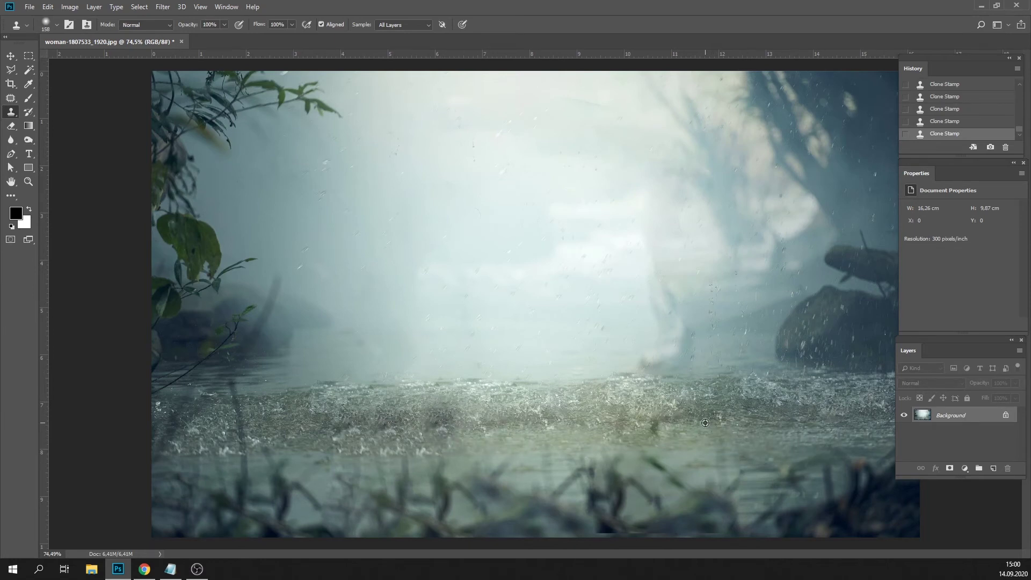
left_click_drag(676, 425, 644, 428)
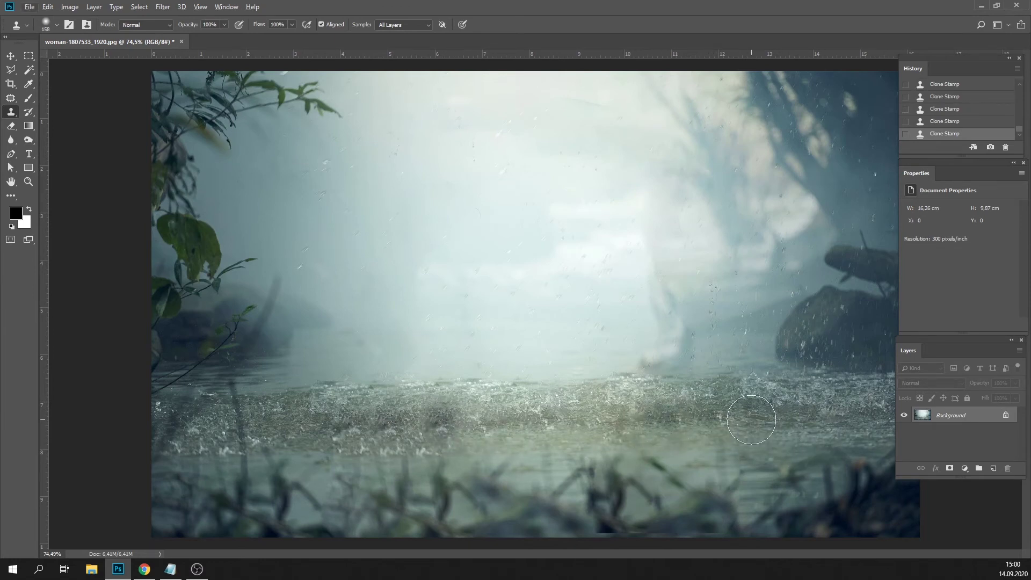
left_click(289, 409, "alt")
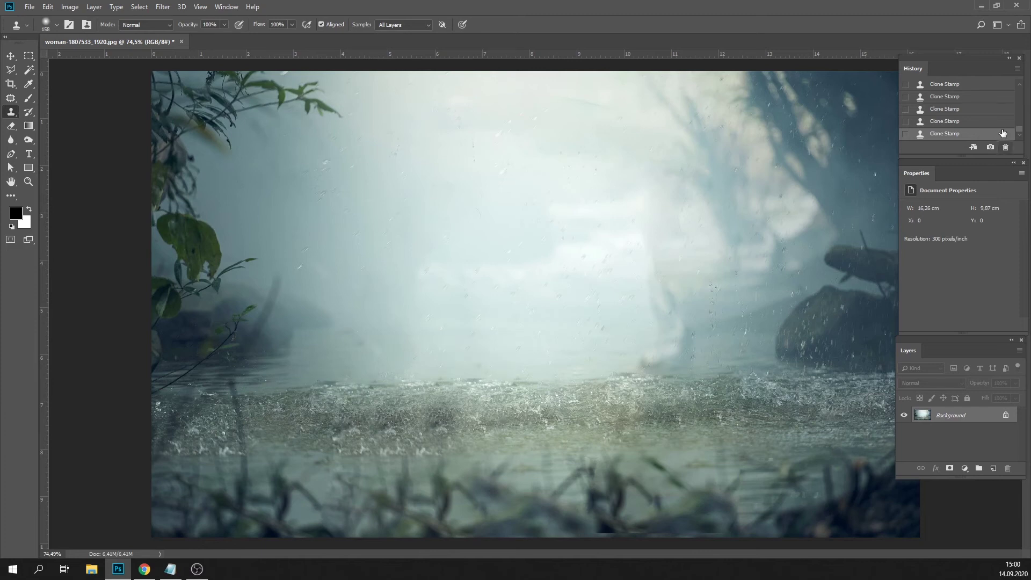
Compare the retouched image with the original opened photo in the history, and return to the latest Clone Stamp state.
left_click_drag(1019, 130, 1018, 89)
left_click(1000, 85)
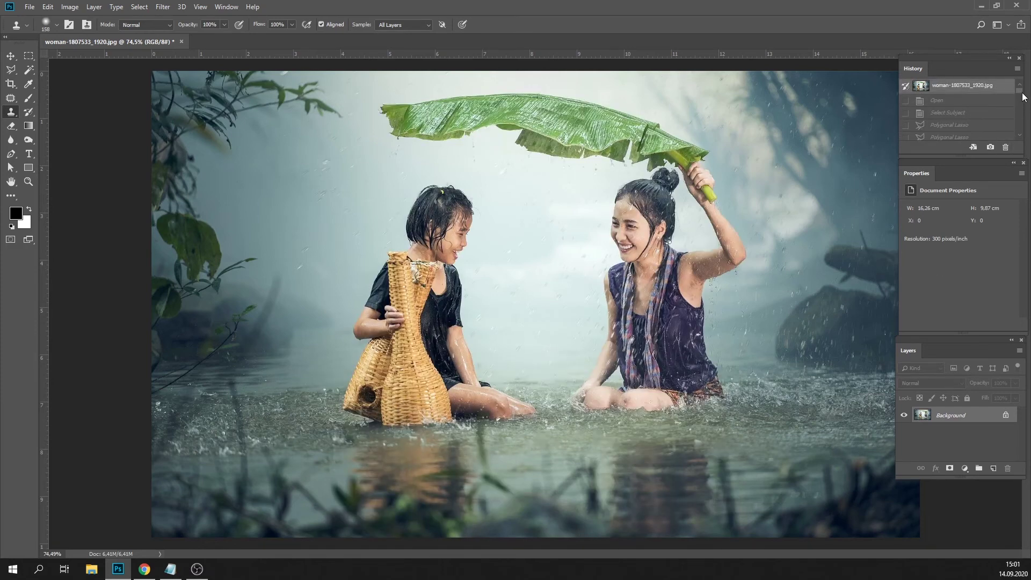
left_click_drag(1024, 96, 1020, 132)
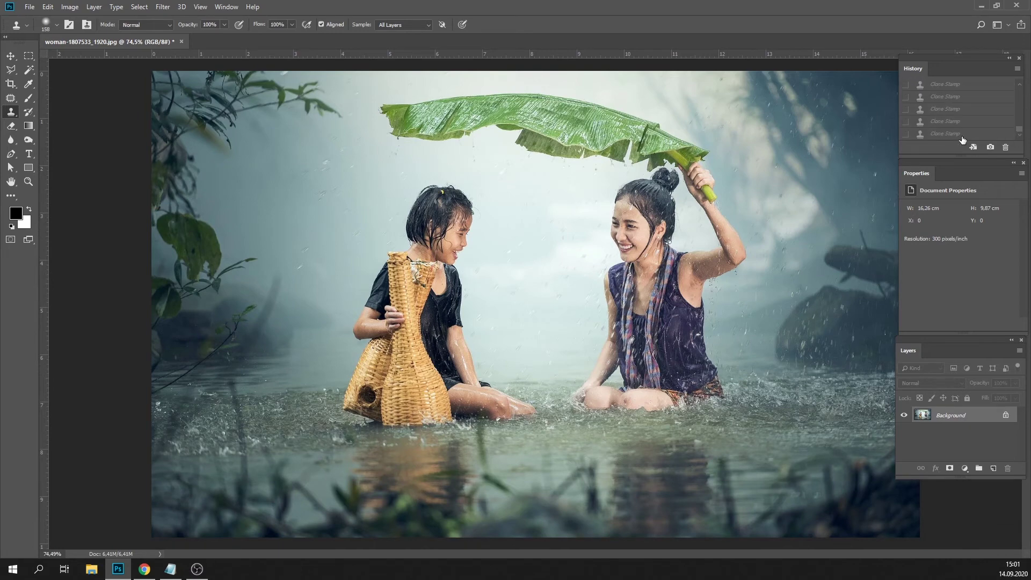
left_click(961, 134)
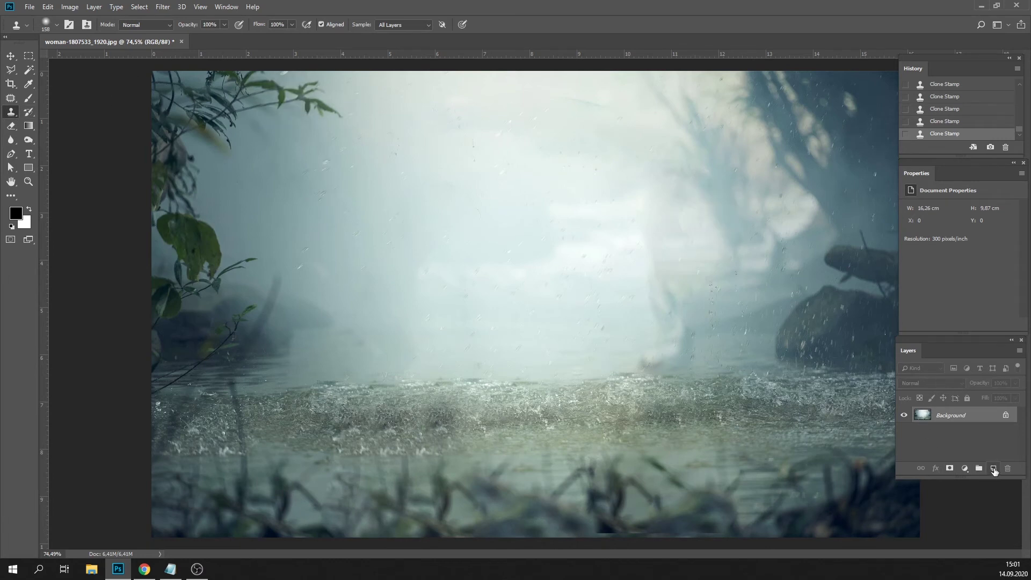
Add a new empty layer and set the clone source to flip horizontally, keeping All Layers as the sample.
left_click(993, 469)
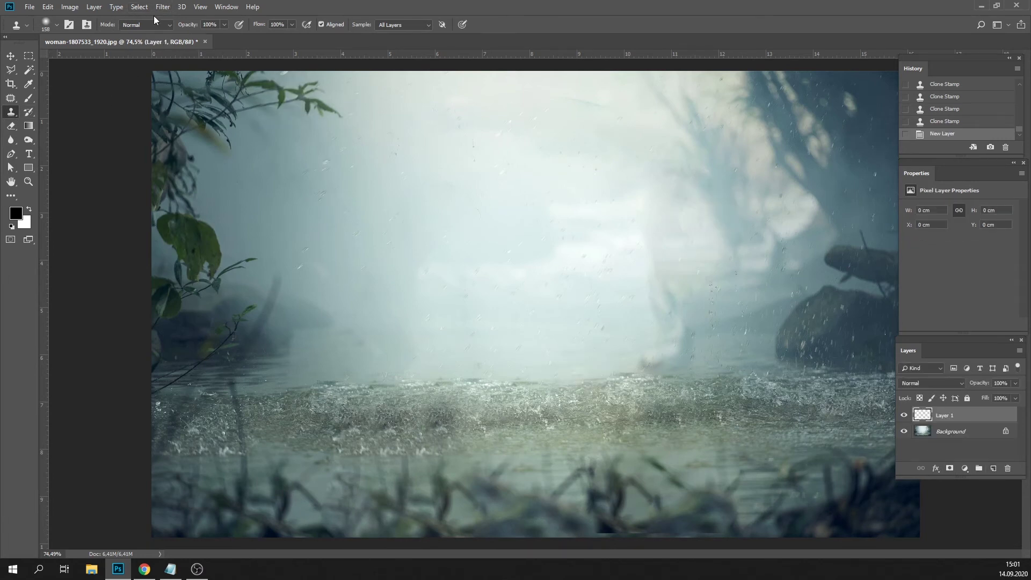
left_click(220, 7)
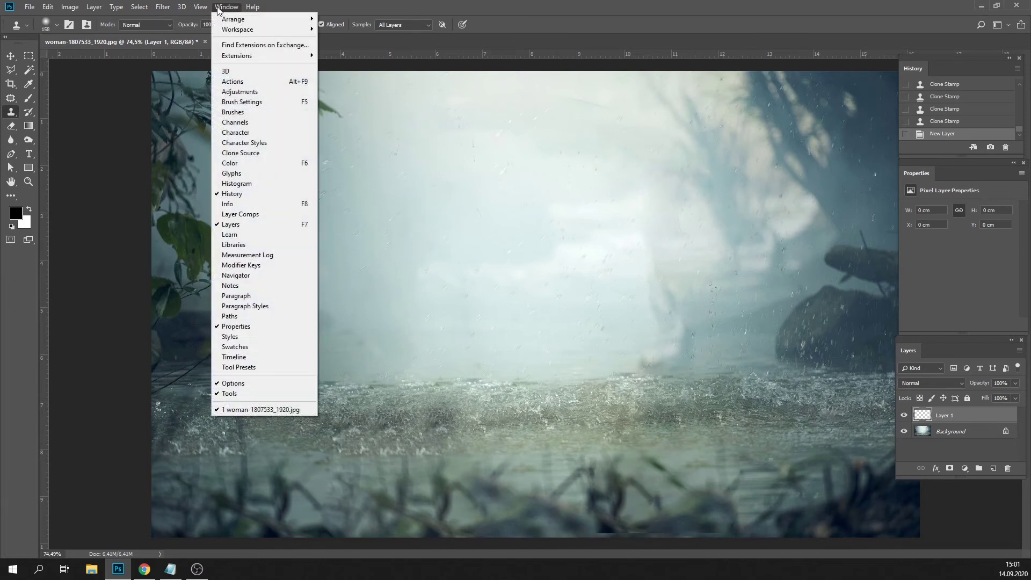
left_click(271, 153)
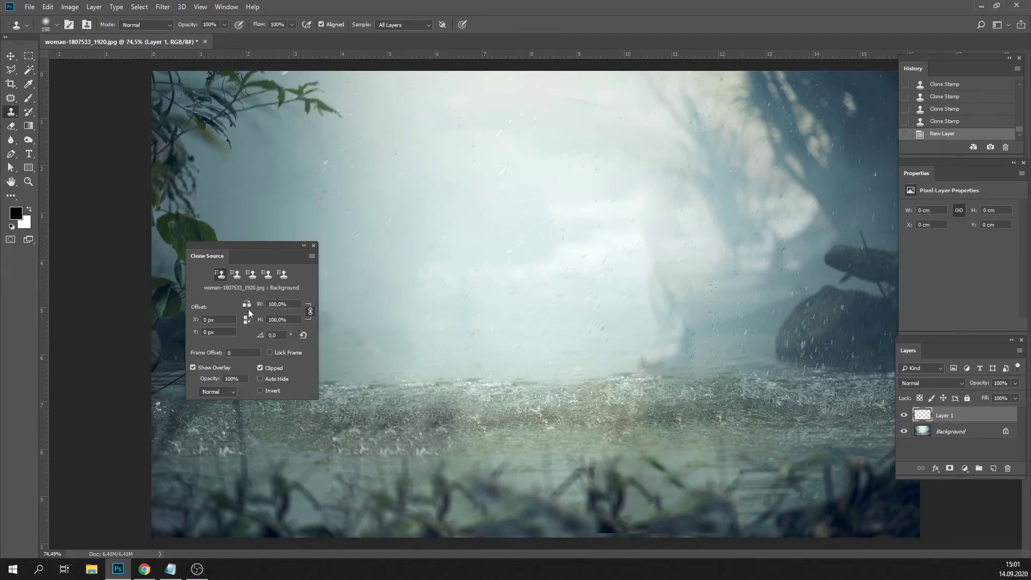
left_click_drag(266, 248, 355, 382)
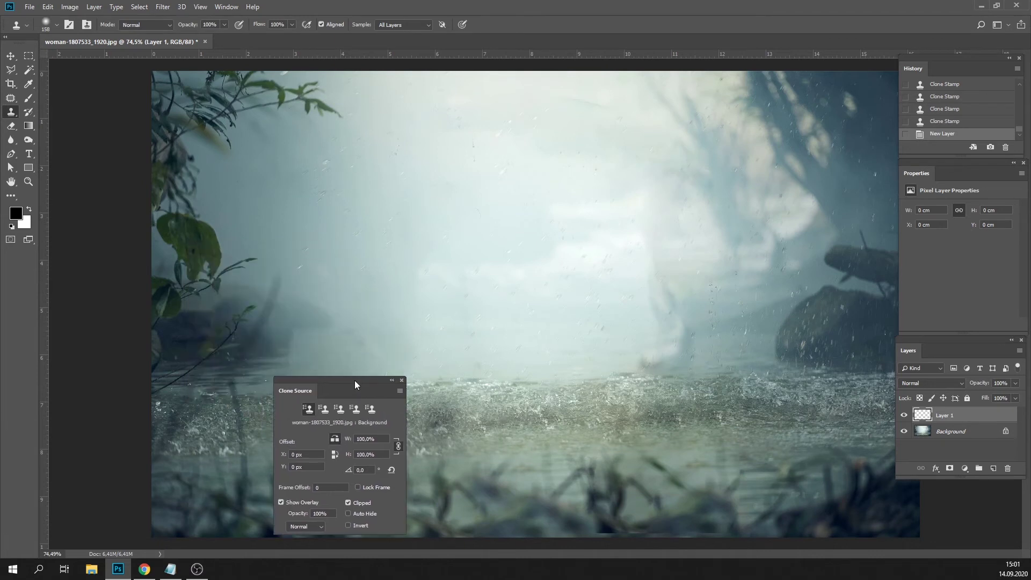
left_click(405, 25)
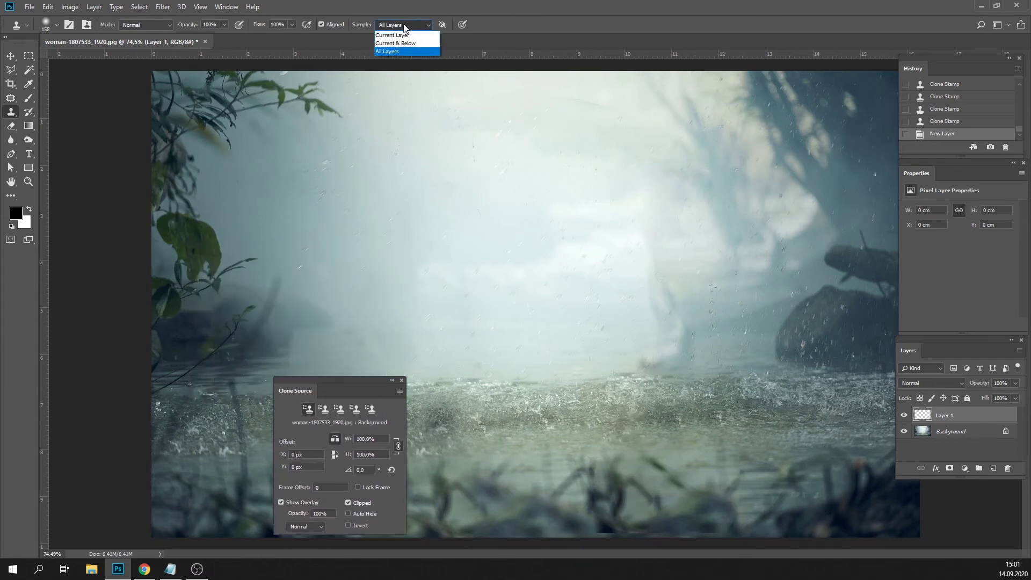
left_click(404, 24)
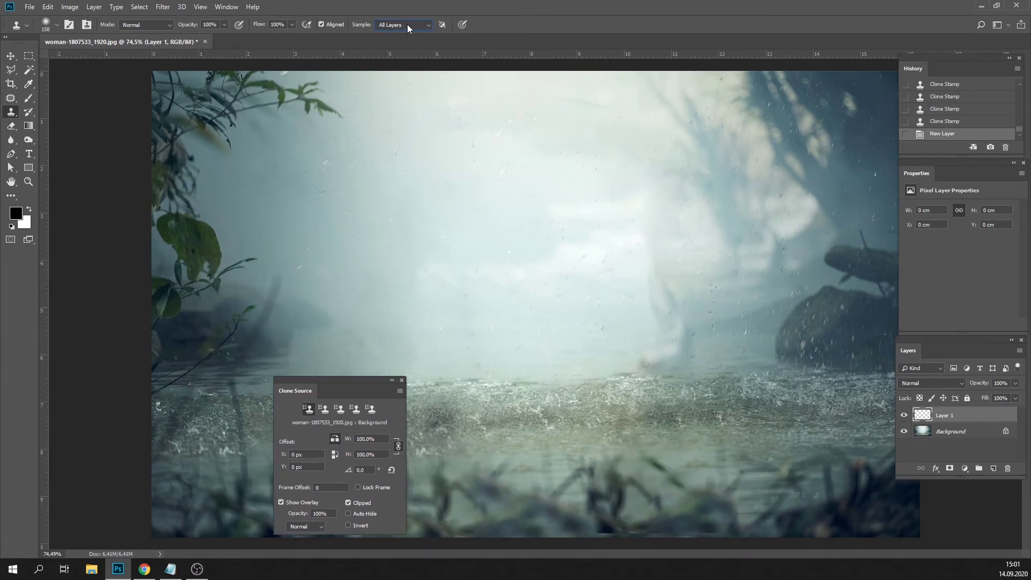
Sample the lower-left corner of the photo and paint the mirrored foliage along the right edge on Layer 1.
left_click(198, 276, "alt")
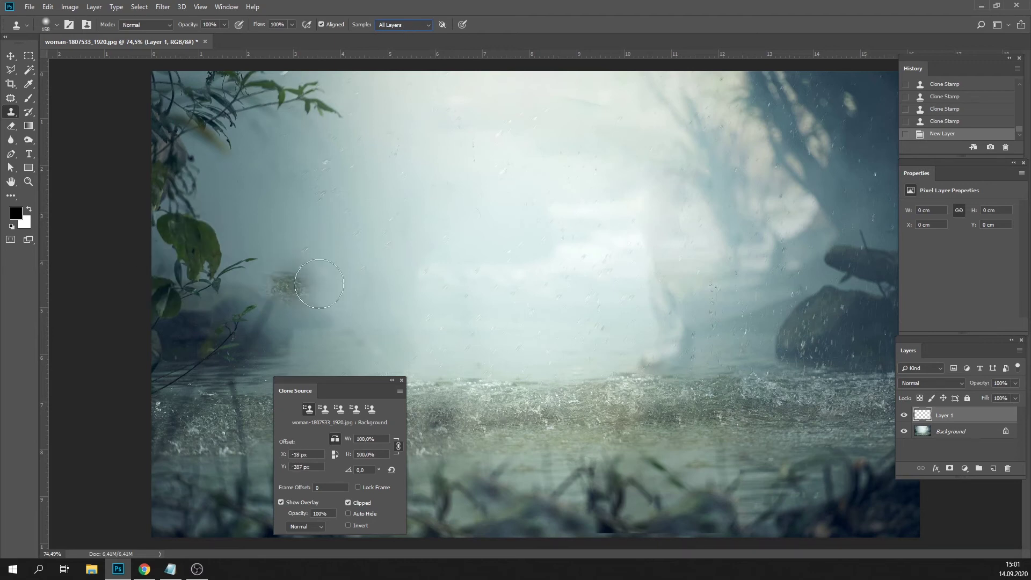
left_click(155, 536, "alt")
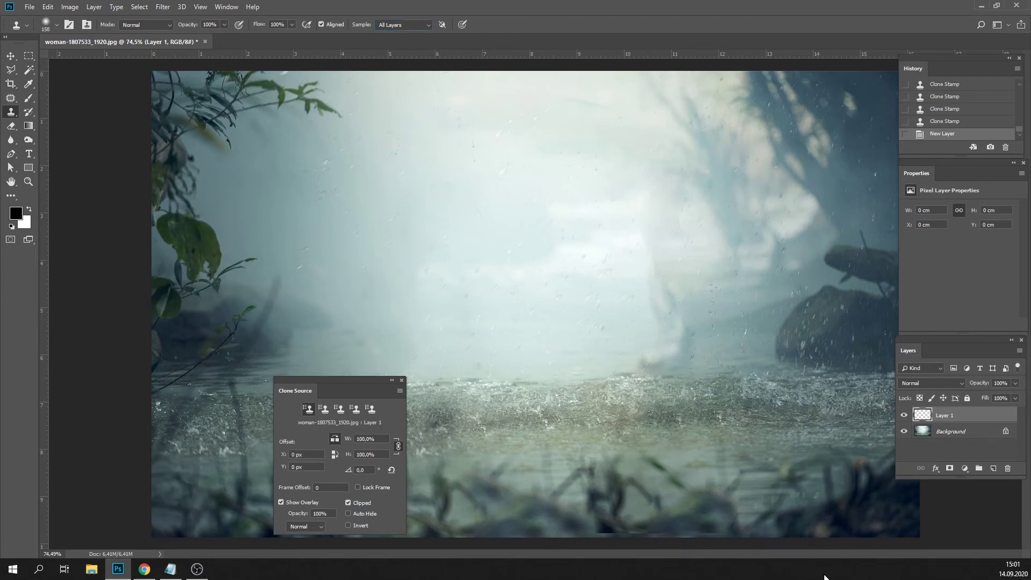
mouse_move(940, 545)
left_mouse_down()
mouse_move(902, 404)
mouse_move(901, 233)
mouse_move(894, 250)
mouse_move(904, 83)
mouse_move(868, 144)
mouse_move(868, 241)
mouse_move(871, 96)
mouse_move(848, 110)
mouse_move(840, 82)
mouse_move(852, 214)
mouse_move(840, 226)
mouse_move(825, 83)
mouse_move(832, 164)
left_mouse_up()
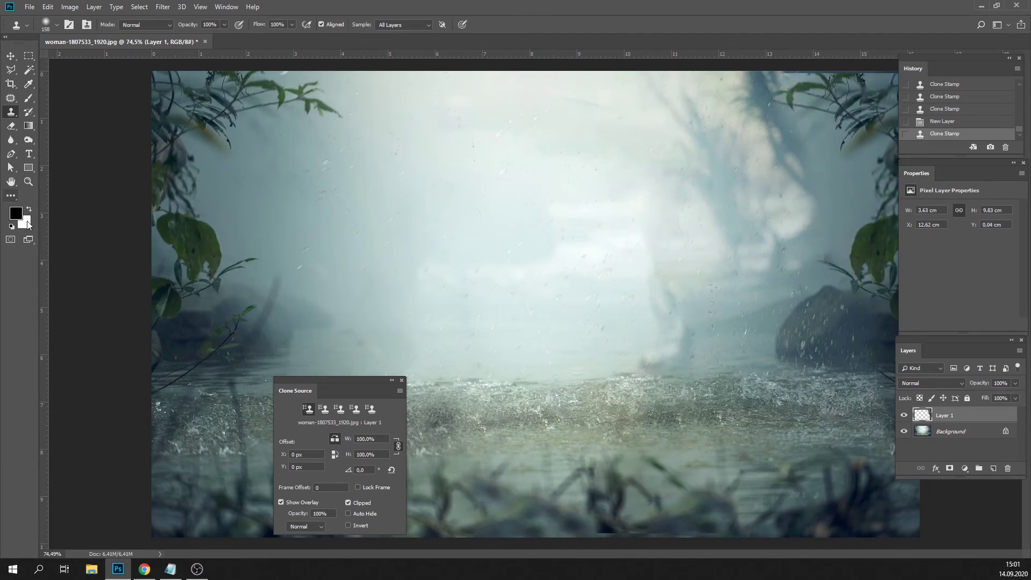
Set the blend mode of the mirrored foliage layer to Darker Color.
left_click(28, 182)
scroll(559, 258, "down", 3)
scroll(590, 258, "up", 2)
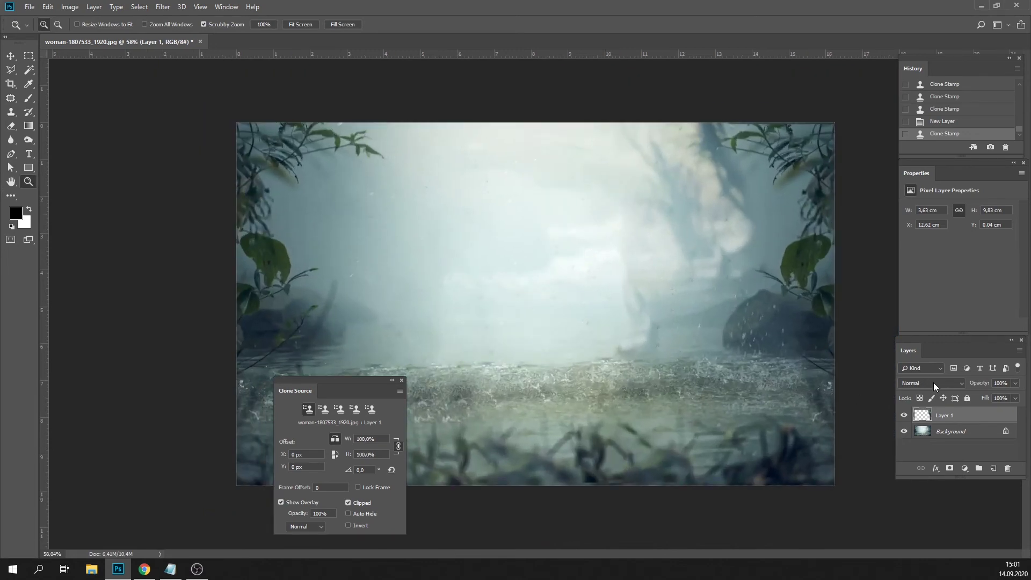
scroll(932, 383, "down", 3)
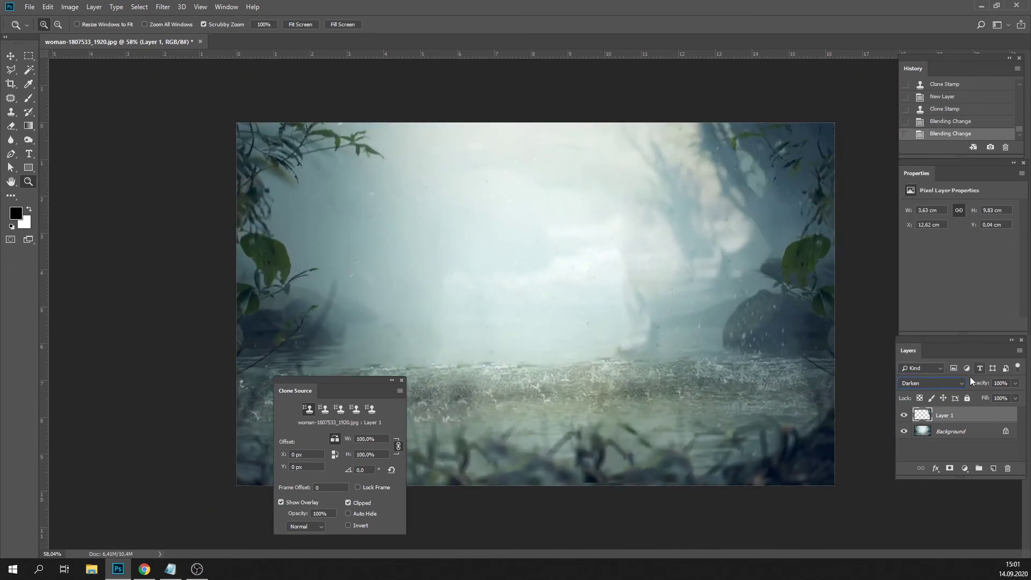
scroll(968, 379, "down", 2)
scroll(962, 381, "down", 1)
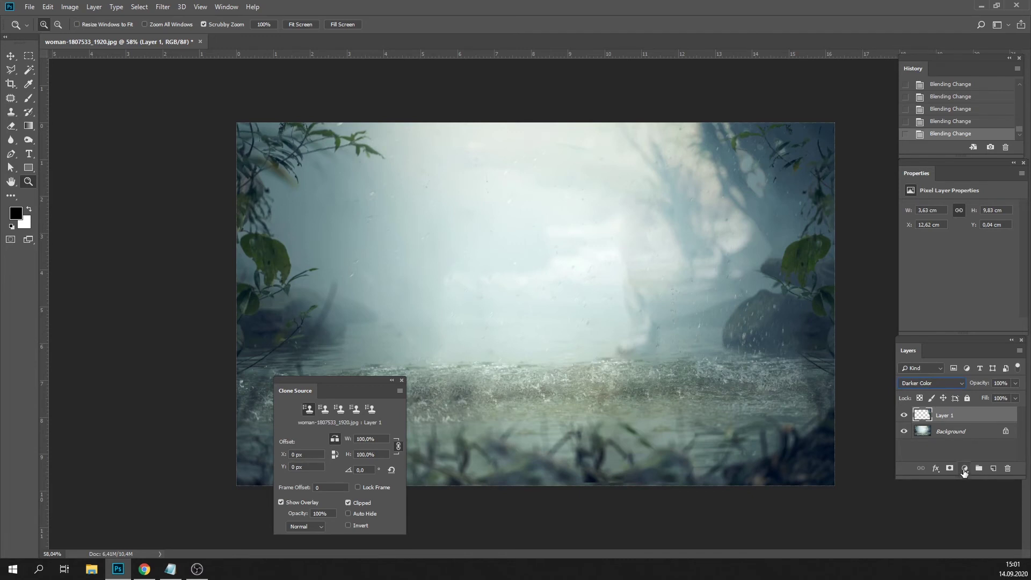
Add a Curves adjustment clipped to Layer 1 and pull the RGB curve down to darken the mirrored foliage.
left_click(965, 469)
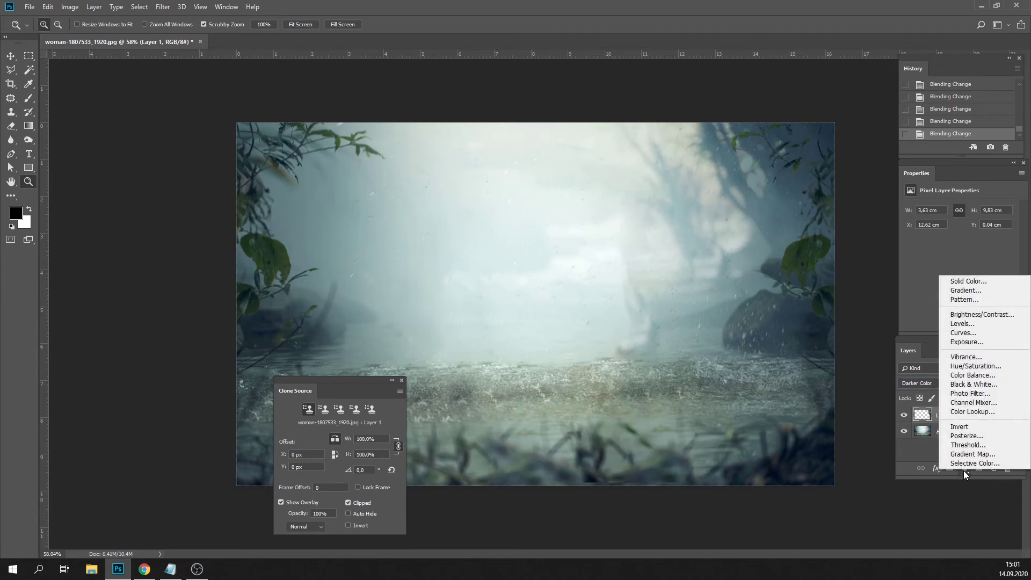
left_click(966, 333)
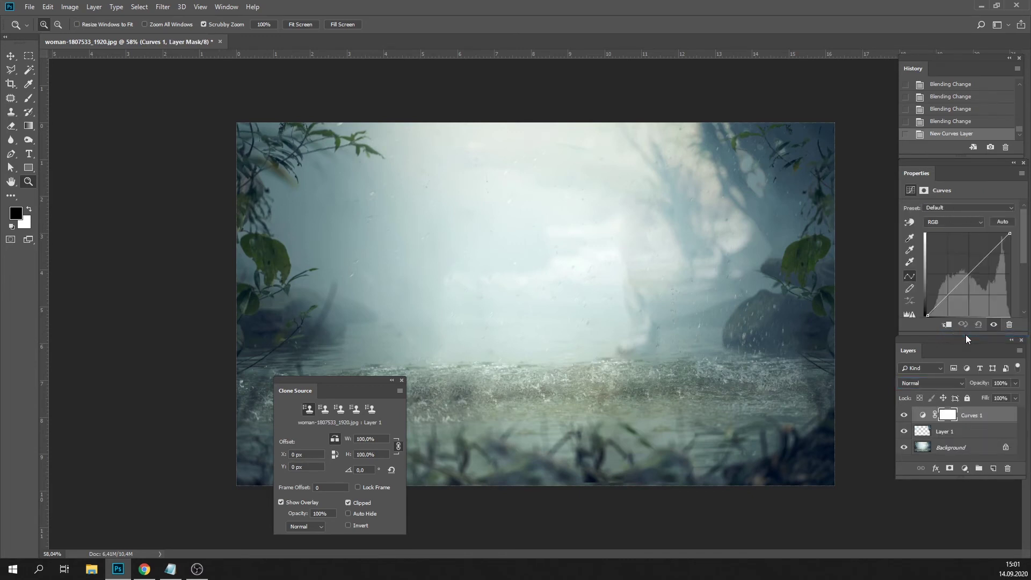
left_click(948, 325)
left_click(948, 325)
left_click(947, 325)
left_click(948, 325)
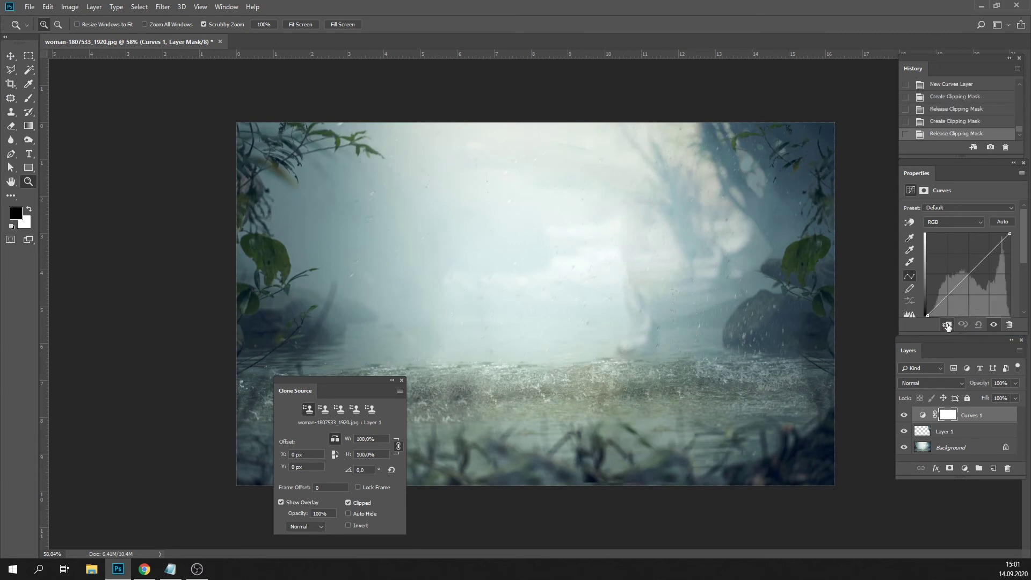
left_click_drag(965, 283, 980, 264)
left_click(947, 325)
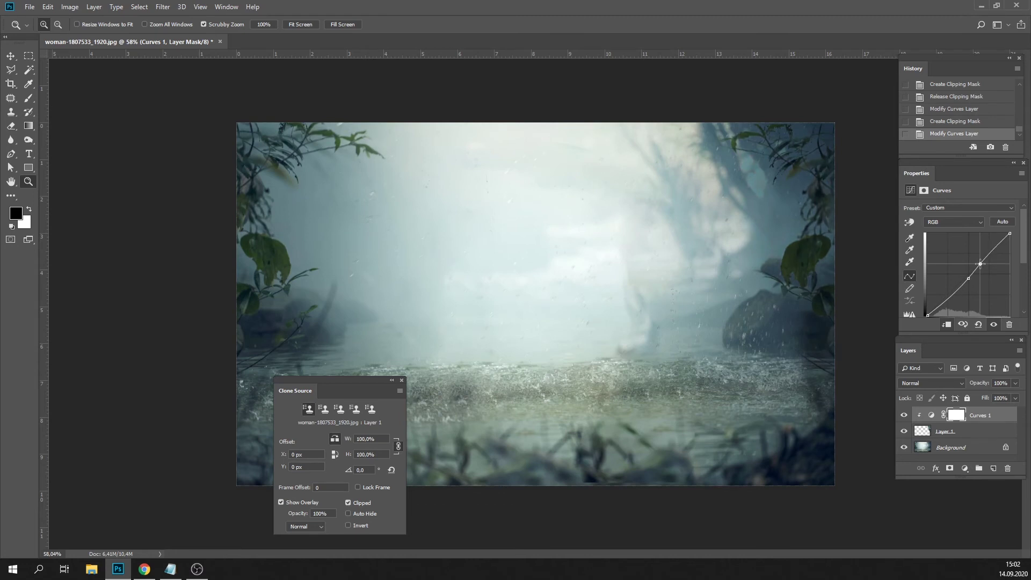
Adjust the midtones of the Green channel slightly in the clipped Curves adjustment.
left_click(957, 224)
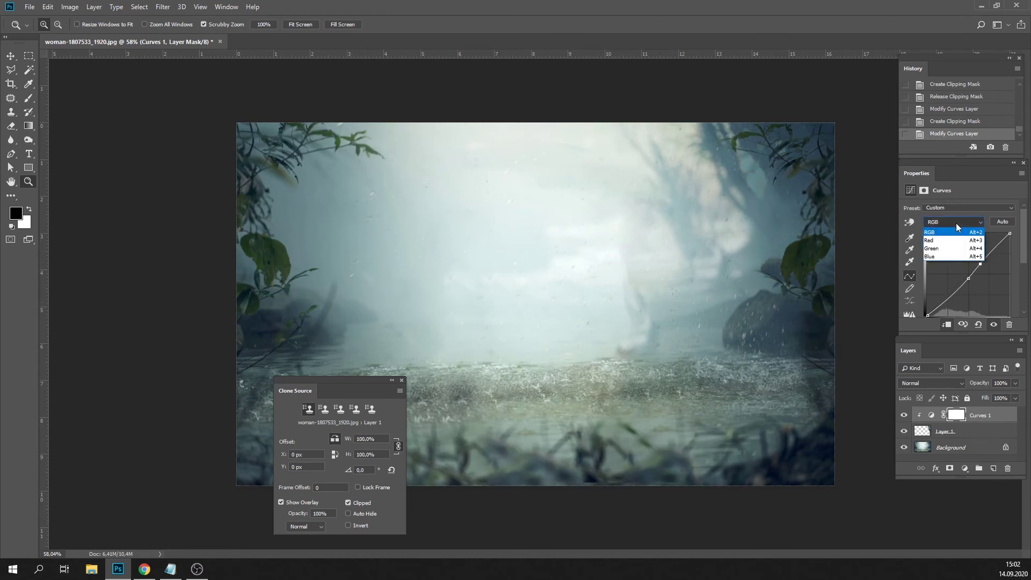
left_click(944, 248)
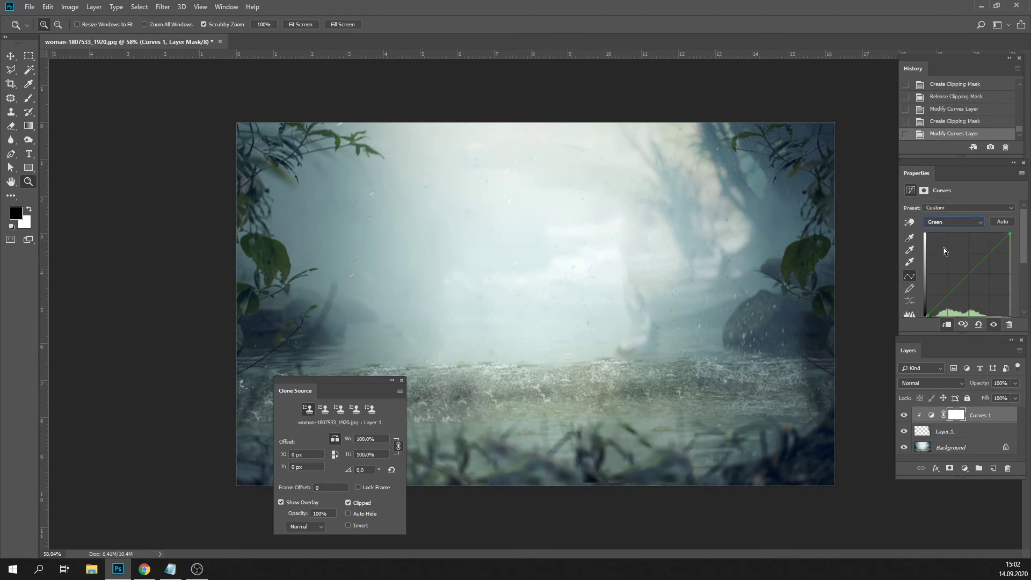
left_click_drag(965, 276, 969, 277)
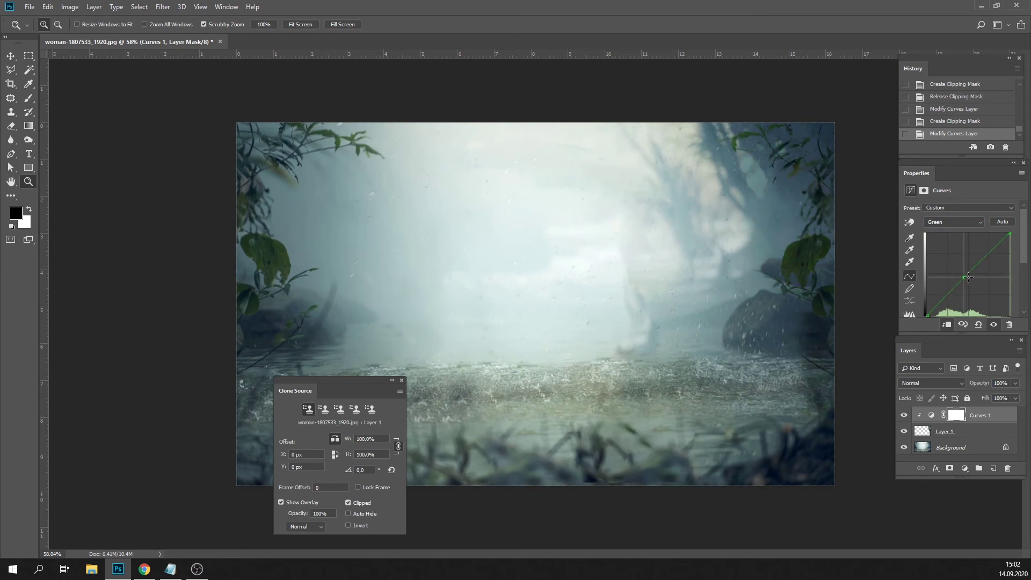
Add a layer mask to Layer 1 and brush black over the unwanted cloned areas by the right-hand tree, rock and waterline.
left_click(978, 432)
left_click(950, 468)
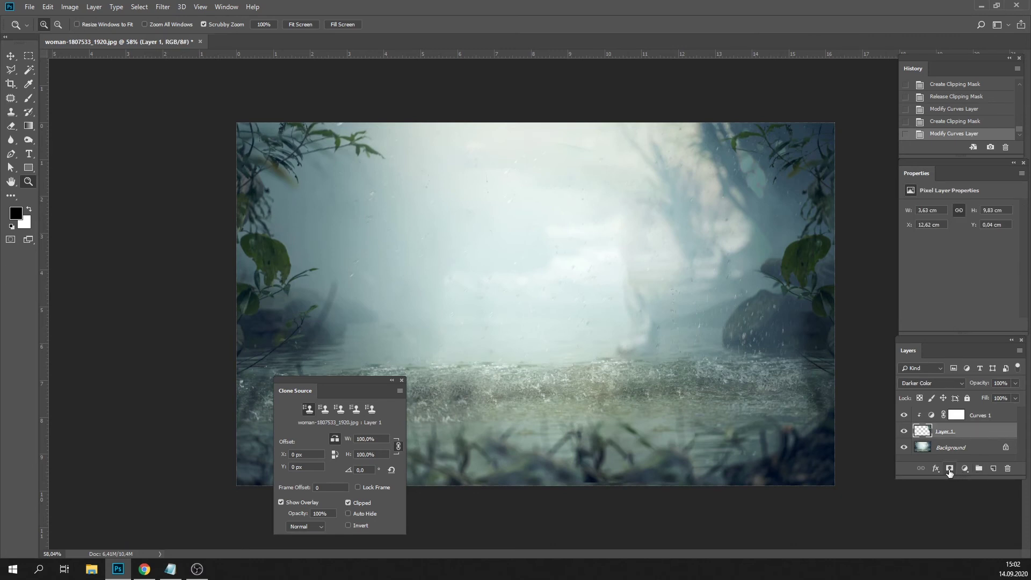
left_click(29, 98)
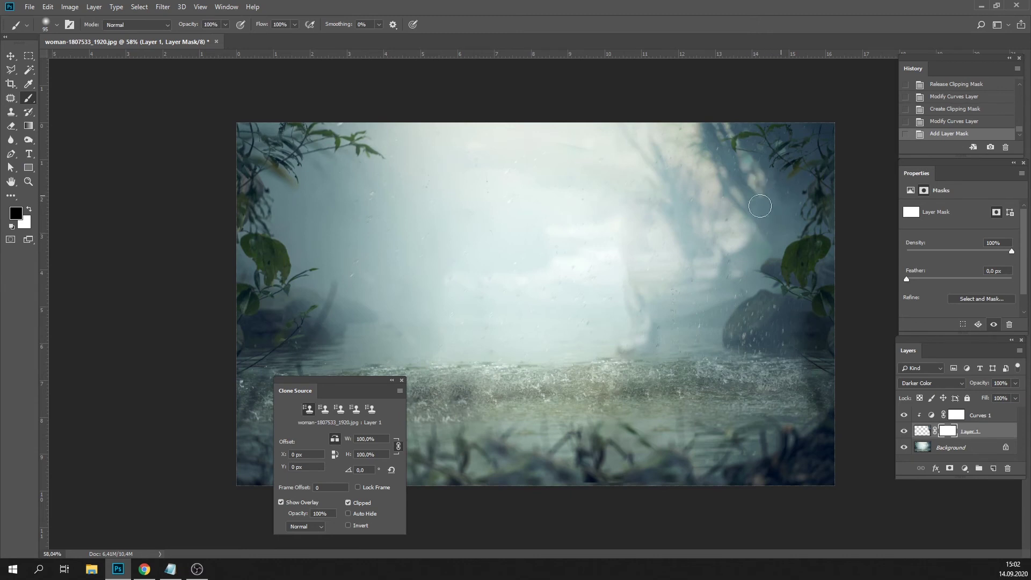
left_click(762, 206)
left_click(802, 354)
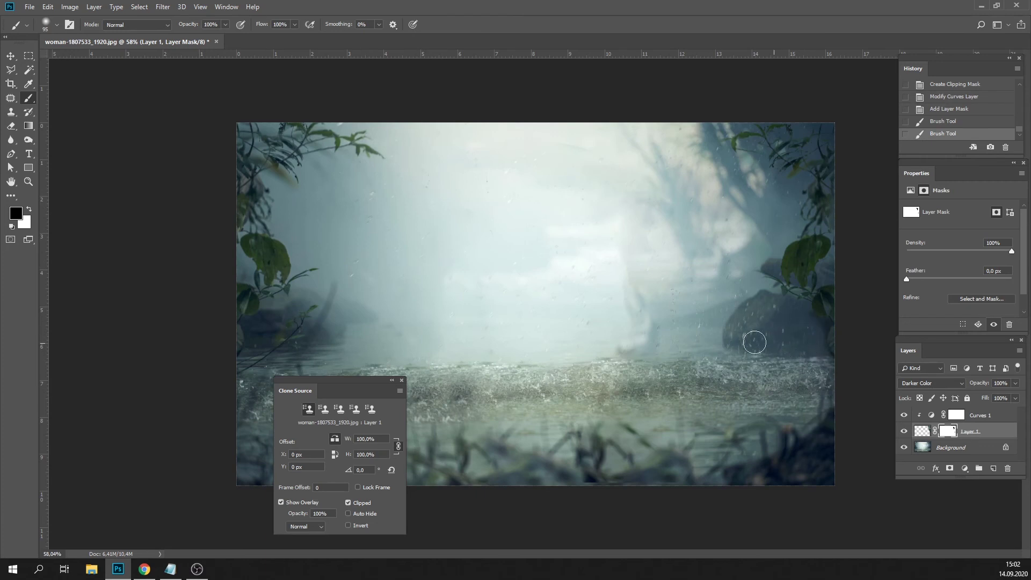
mouse_move(706, 362)
left_mouse_down()
mouse_move(745, 341)
mouse_move(729, 331)
mouse_move(708, 341)
left_mouse_up()
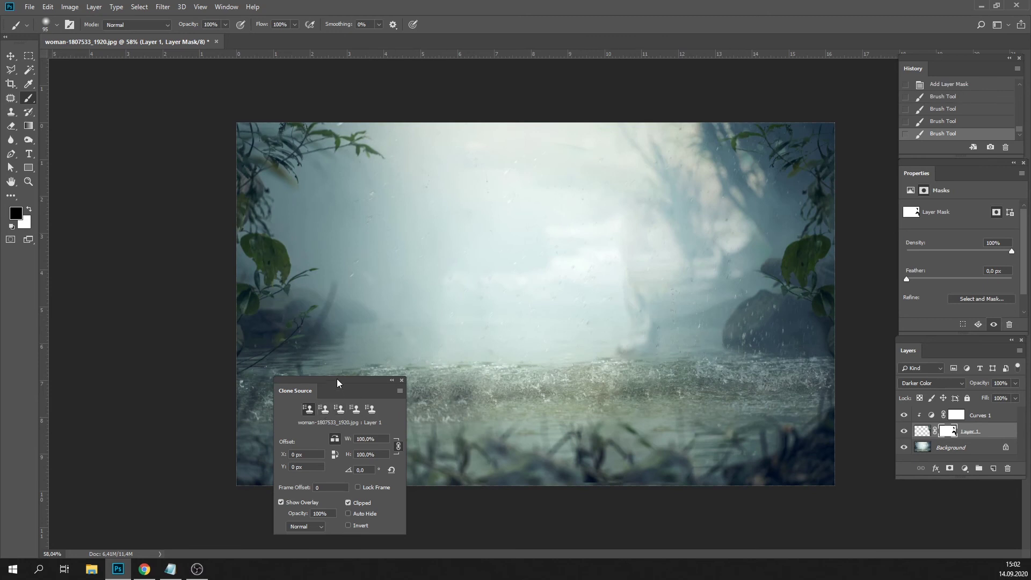
left_click_drag(337, 380, 472, 311)
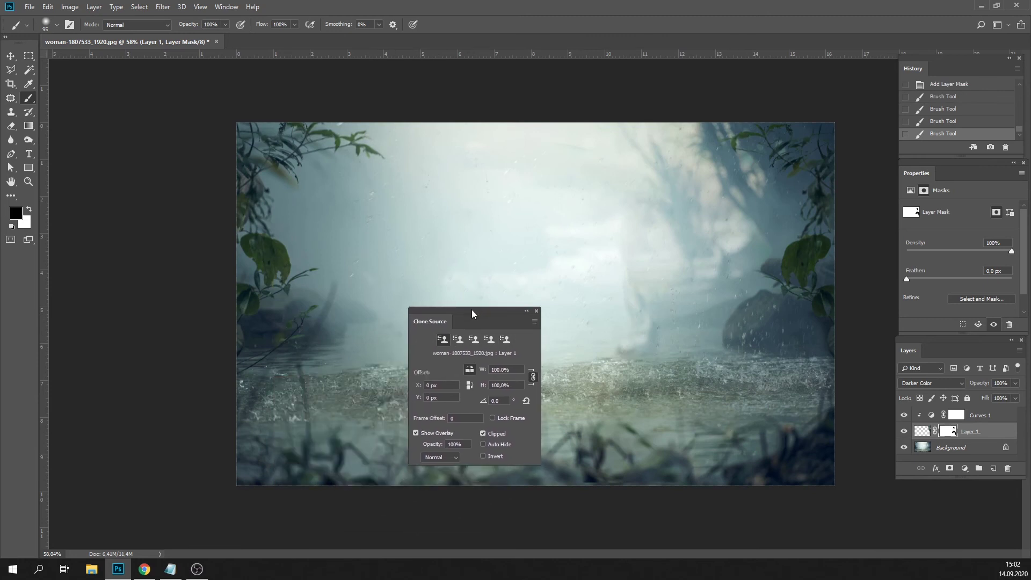
left_click(537, 312)
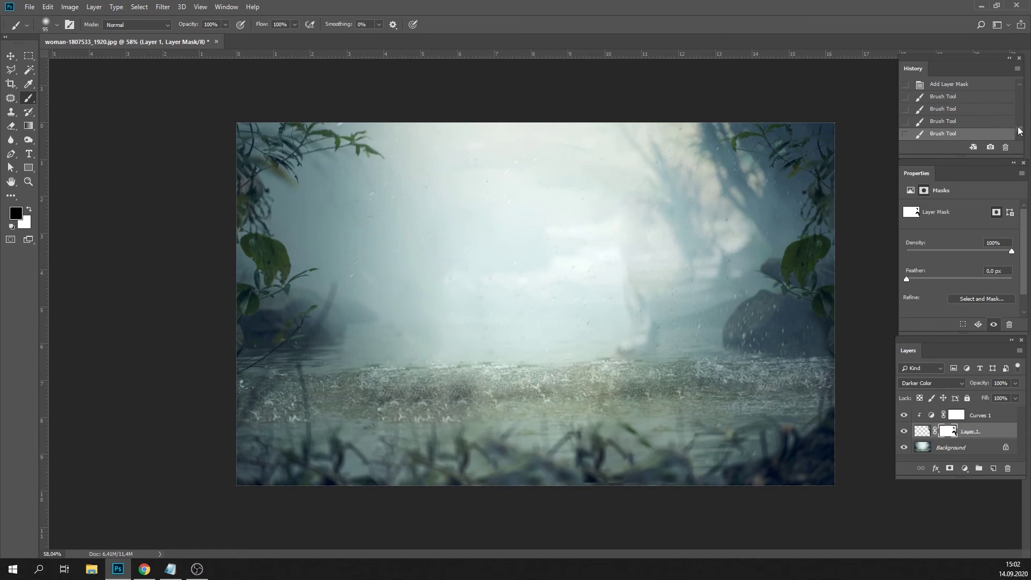
Compare the finished composite with the original photo in the history, and return to the last Brush Tool state.
scroll(1019, 130, "up", 10)
left_click(971, 86)
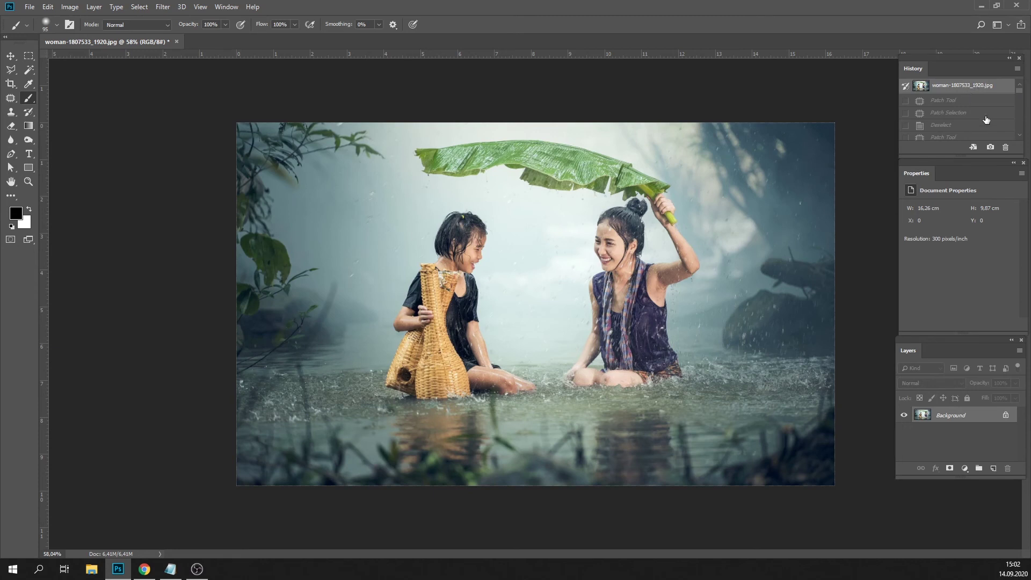
left_click_drag(1019, 94, 1020, 134)
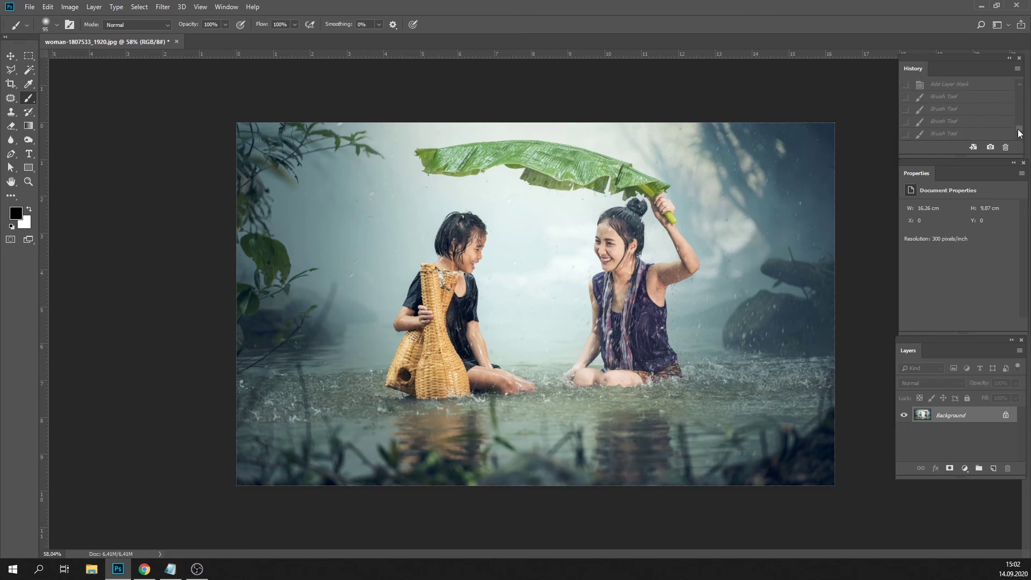
left_click(942, 135)
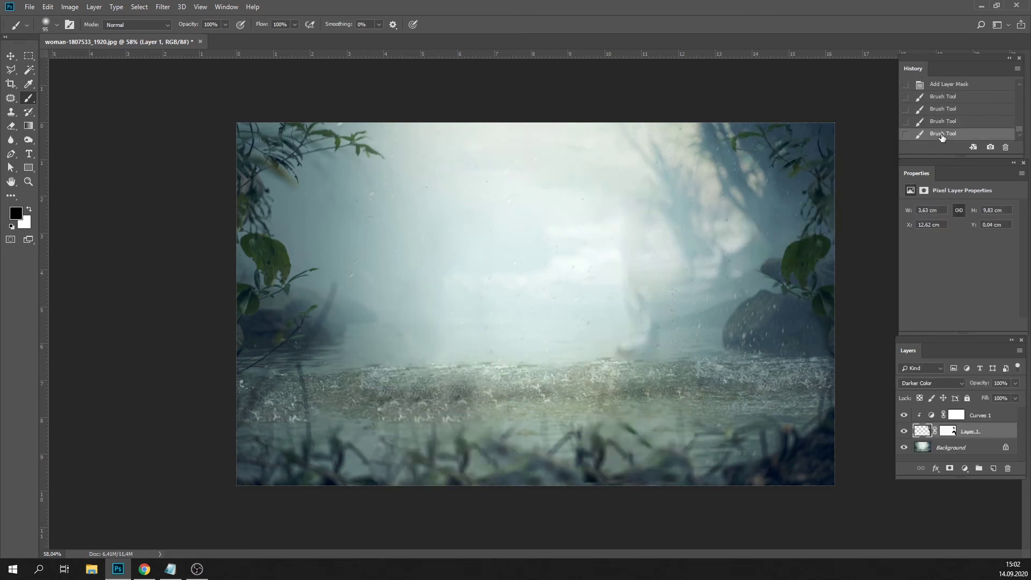
Open the photo eagle-5223559_1920.jpg and select the eagle with Select Subject.
left_click(29, 8)
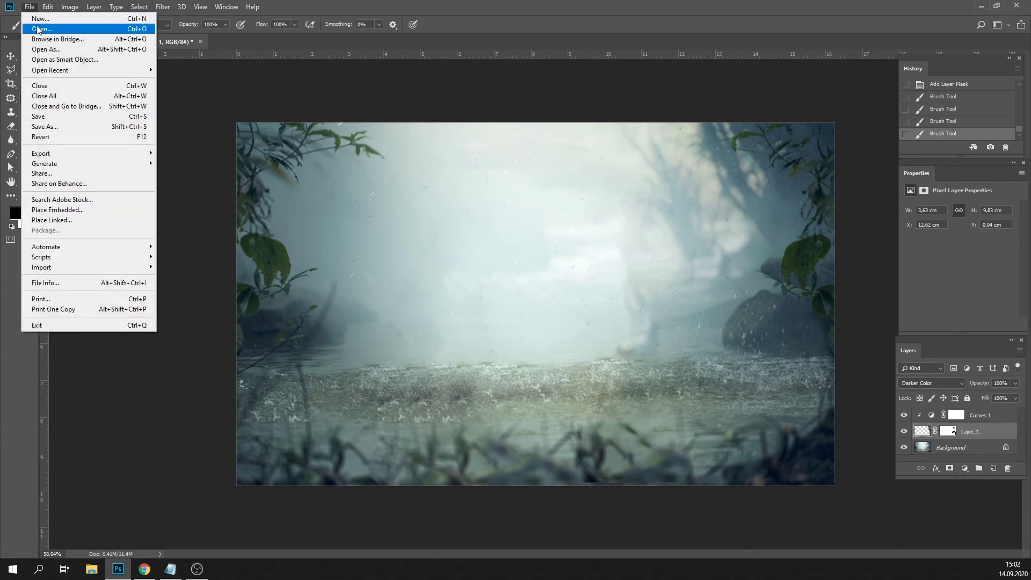
left_click(39, 29)
double_click(348, 258)
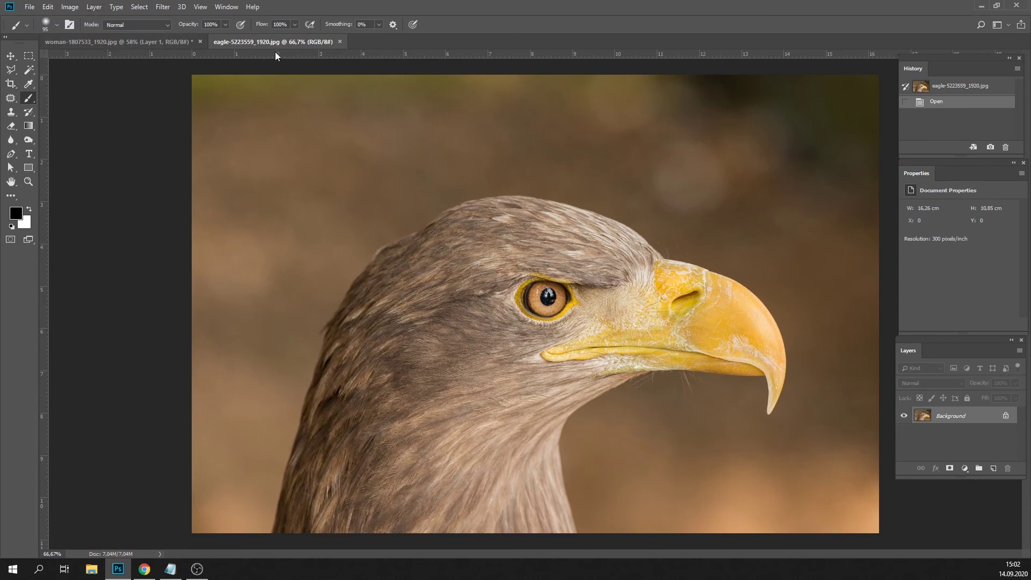
left_click(30, 71)
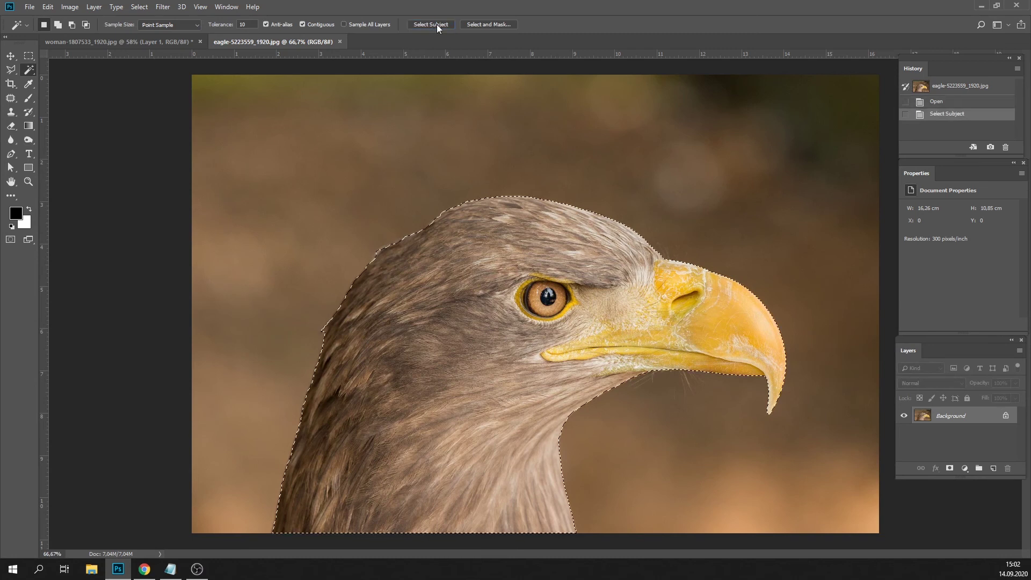
Refine the eagle selection in Select and Mask, using black-and-white view, with Smooth 33, Feather 2.2 px and Shift Edge +58%.
left_click(484, 24)
key("k")
left_click_drag(917, 300, 895, 330)
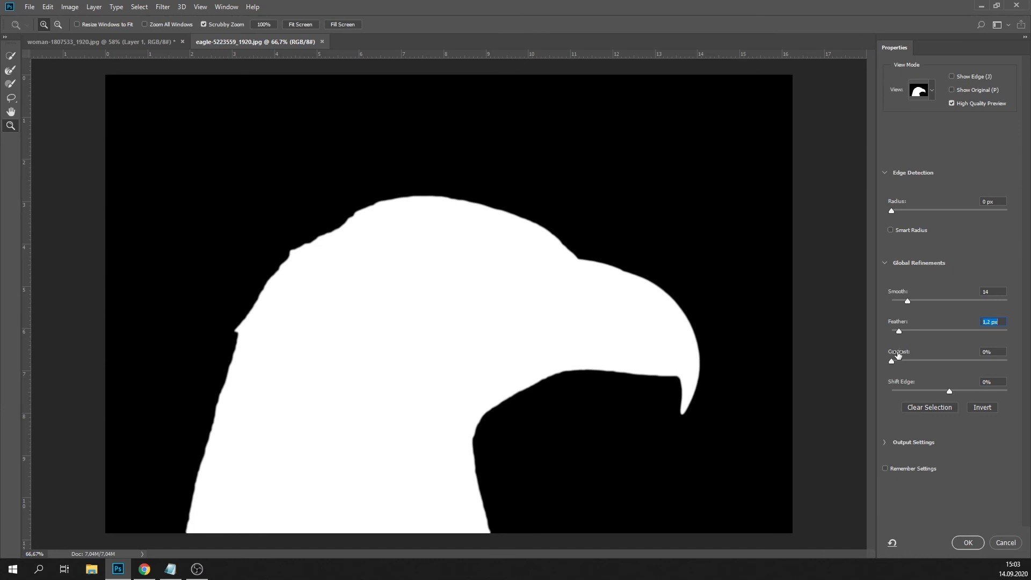
left_click_drag(901, 330, 905, 329)
left_click_drag(962, 388, 984, 389)
left_click_drag(908, 300, 931, 302)
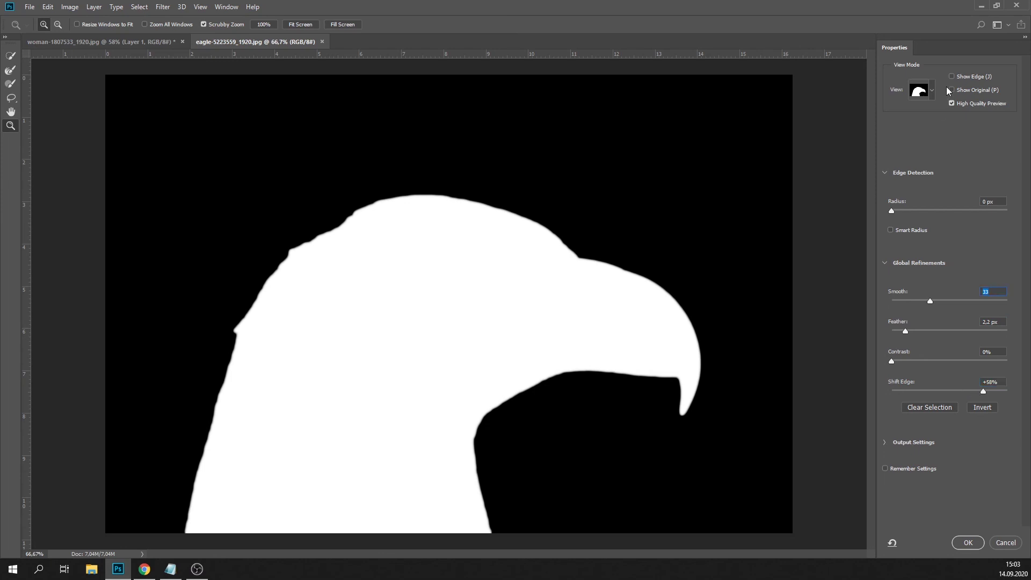
left_click(968, 542)
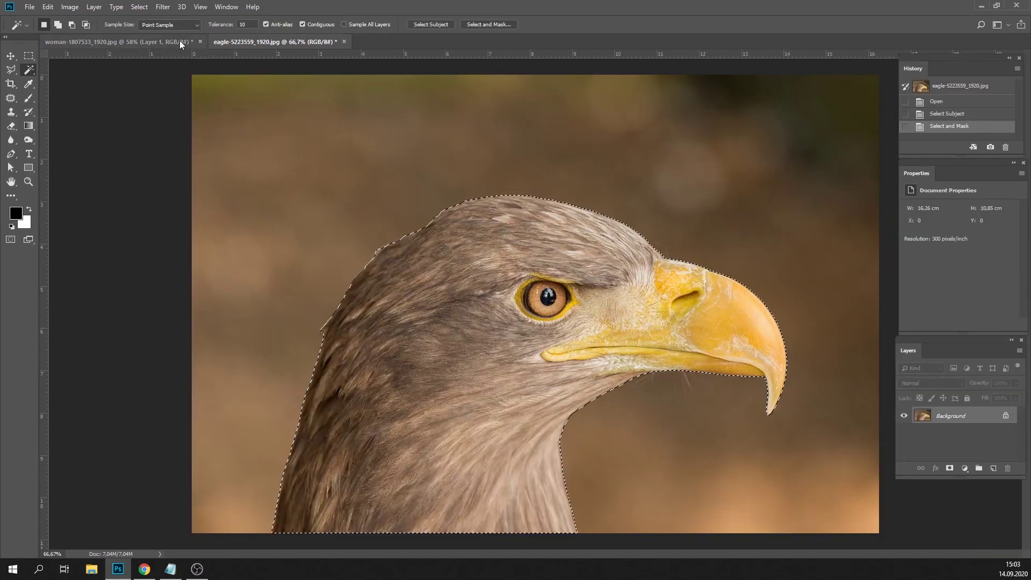
Expand the eagle selection by 10 pixels.
left_click(139, 6)
mouse_move(170, 161)
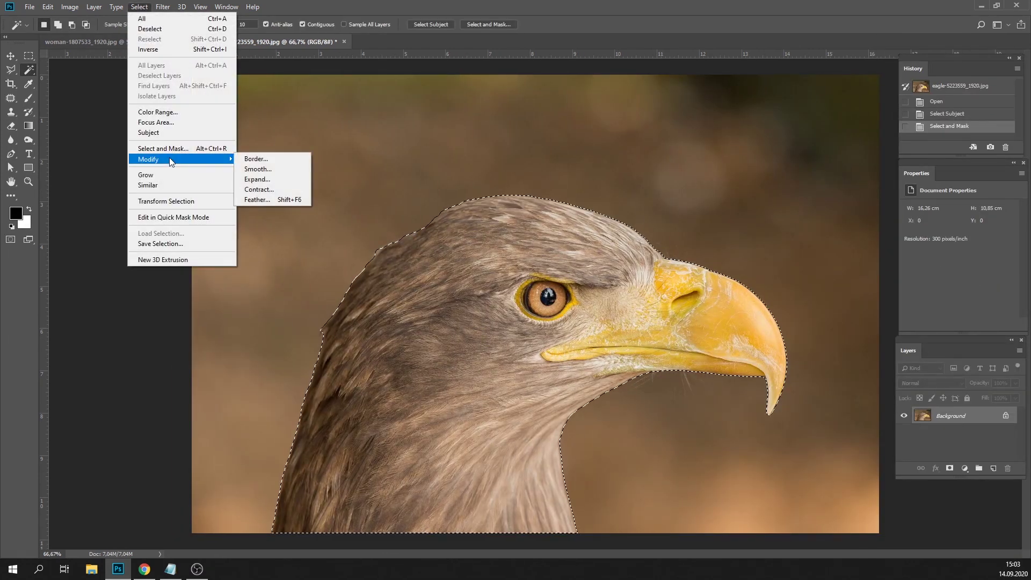
left_click(258, 179)
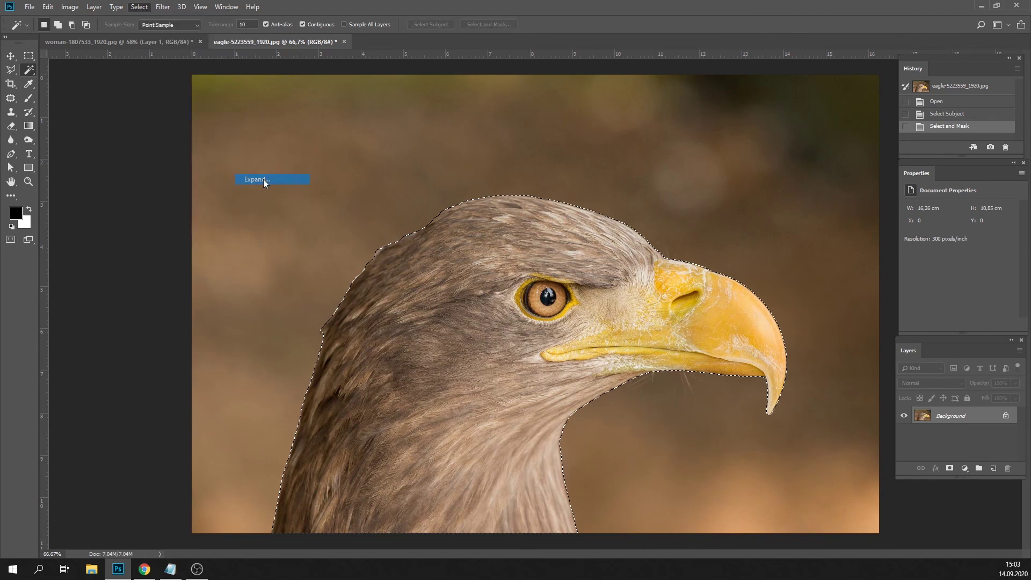
double_click(496, 177)
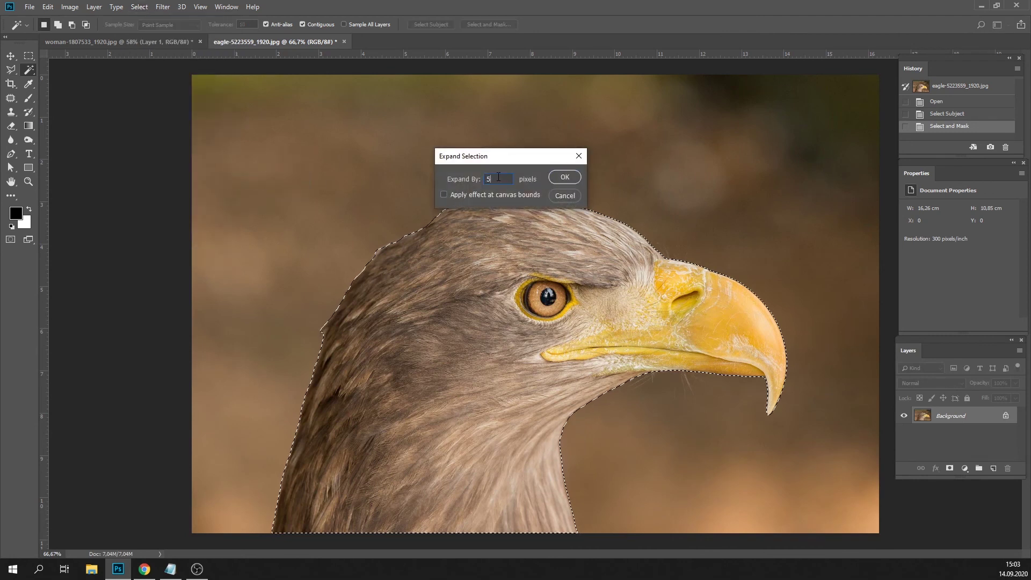
type("10")
key("Return")
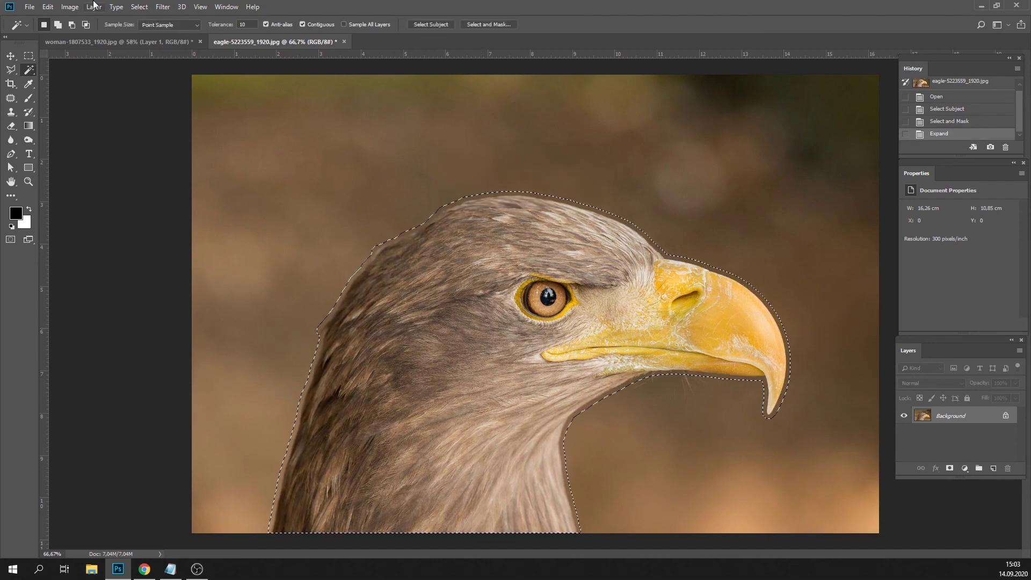
Fill the eagle selection with Content-Aware at 100% opacity and color adaptation, and deselect.
left_click(48, 8)
left_click(86, 175)
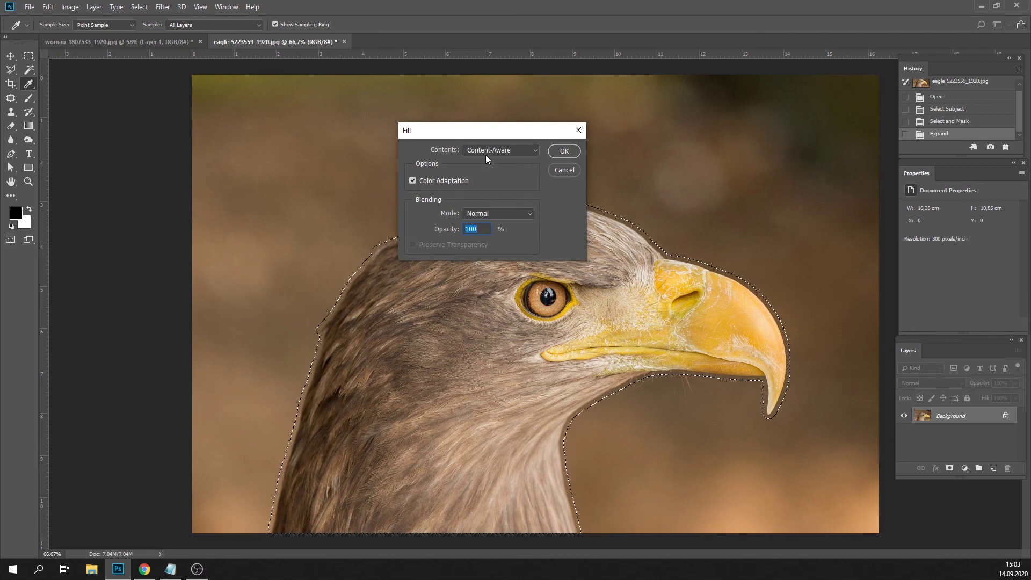
left_click(563, 151)
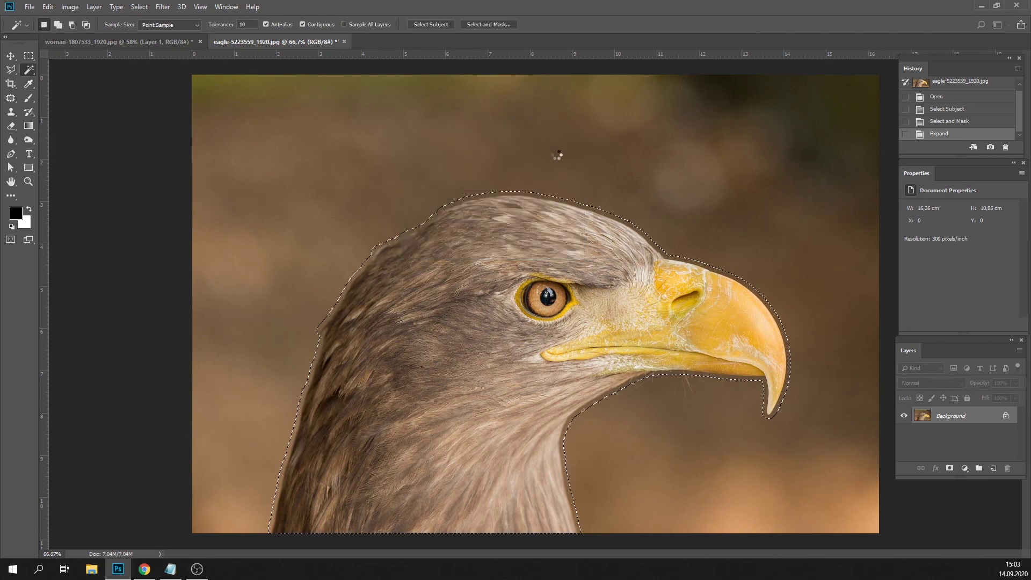
key("ctrl+d")
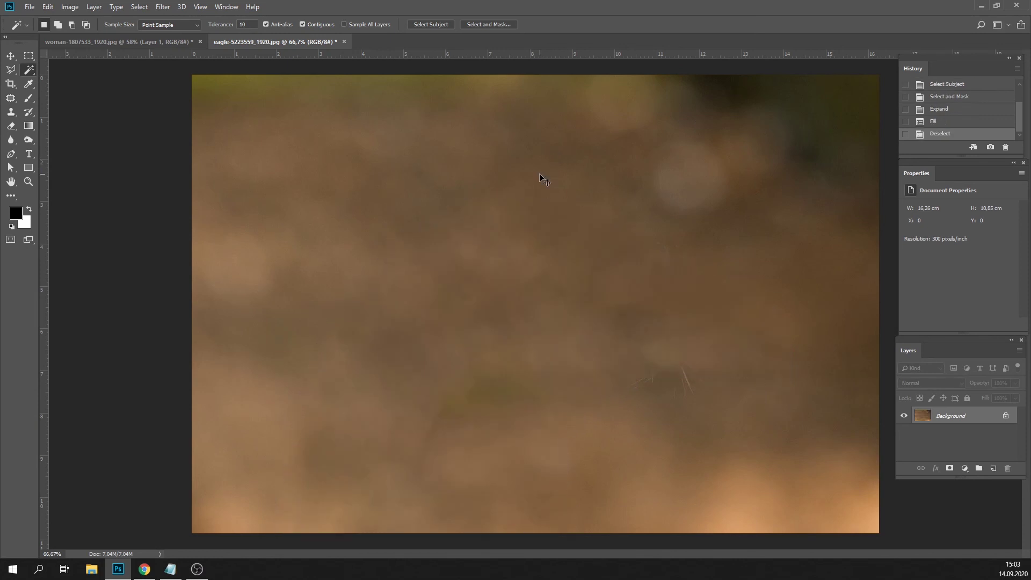
Patch the leftover feather hairs below the beak area, the faint mark above them and the seam near the lower middle with clean background.
left_click(11, 98)
mouse_move(656, 340)
left_mouse_down()
mouse_move(603, 396)
mouse_move(709, 352)
left_mouse_up()
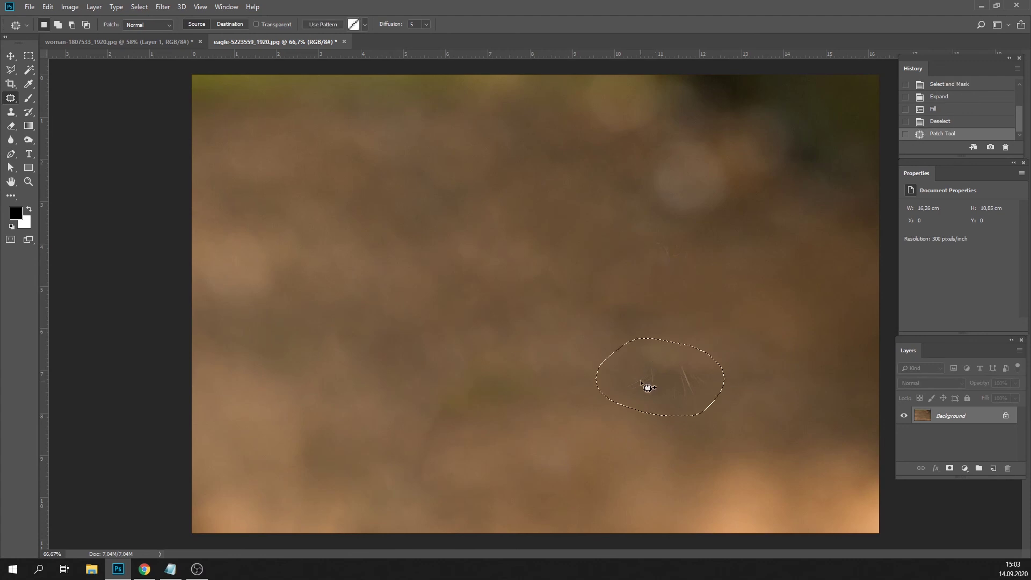
left_click_drag(648, 387, 718, 451)
left_click(665, 232)
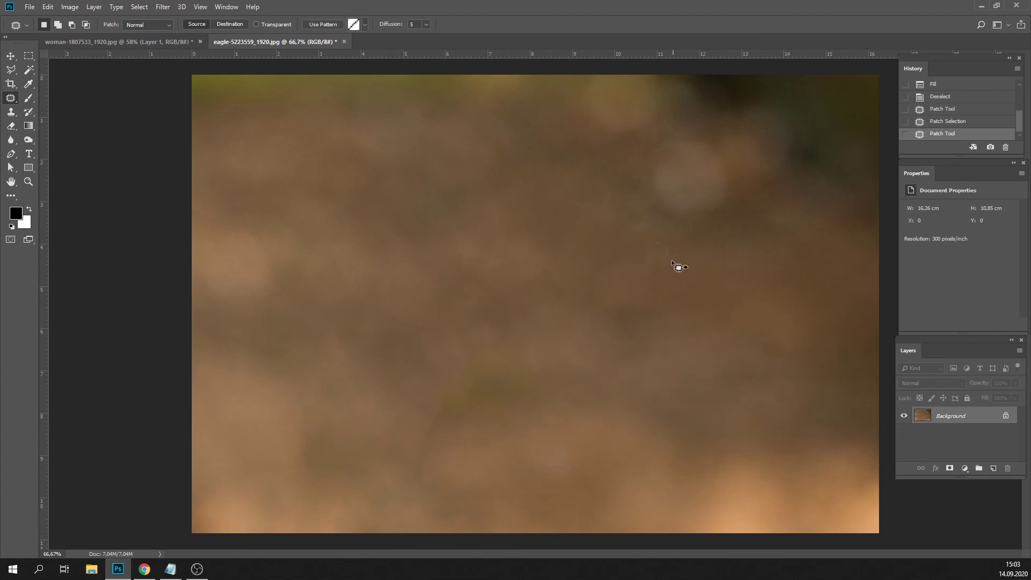
left_click_drag(679, 267, 612, 228)
left_click(535, 473)
mouse_move(420, 401)
left_mouse_down()
mouse_move(463, 410)
mouse_move(497, 380)
left_mouse_up()
left_click(607, 379)
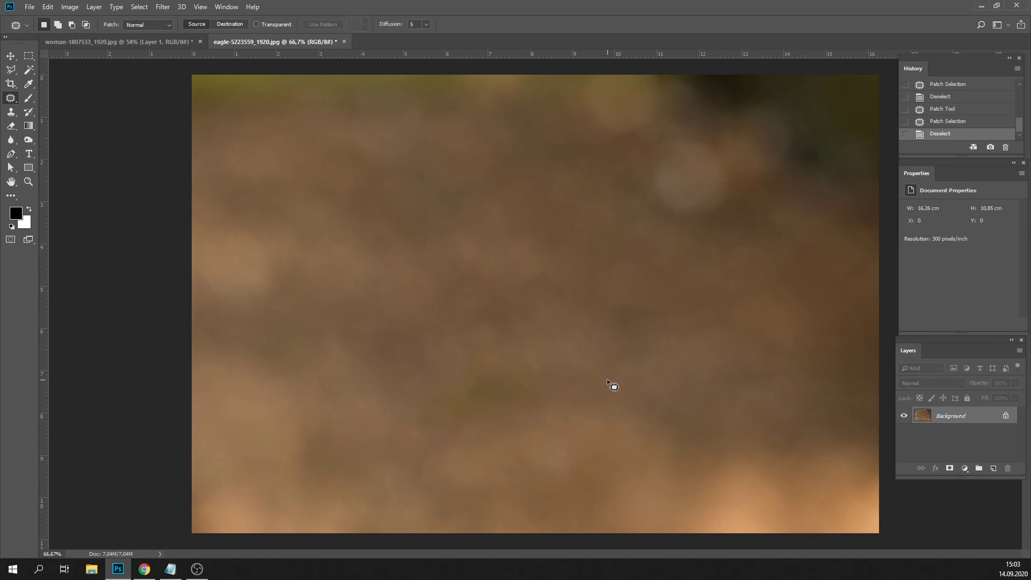
Look at the woman-1807533_1920.jpg composite and return to the cleaned eagle photo.
left_click(162, 40)
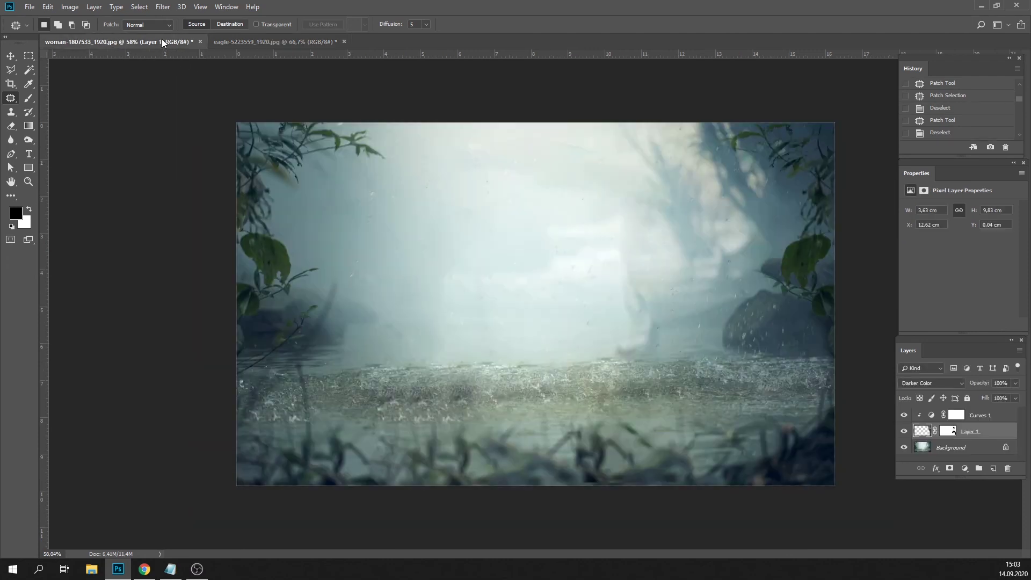
left_click(293, 43)
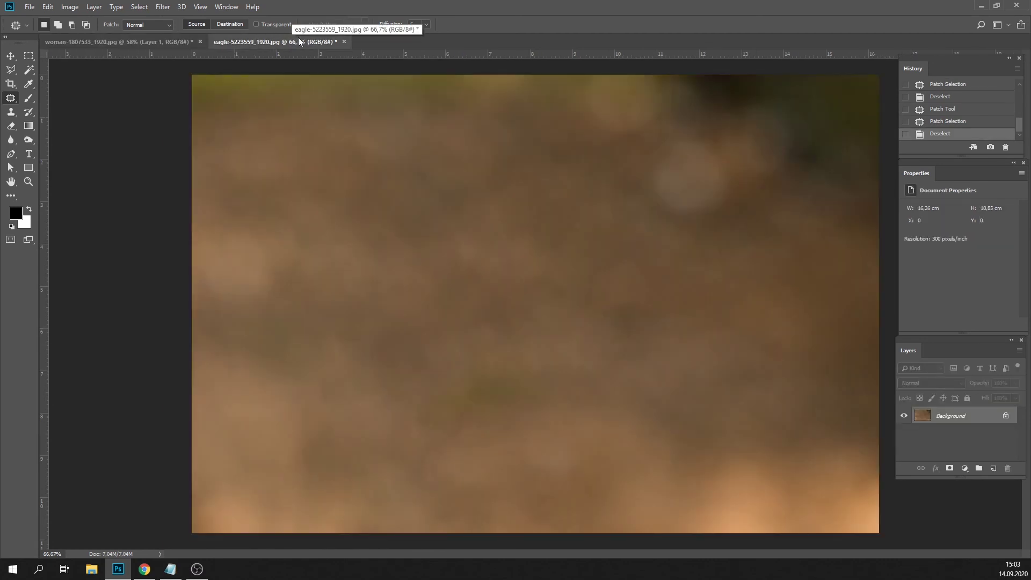